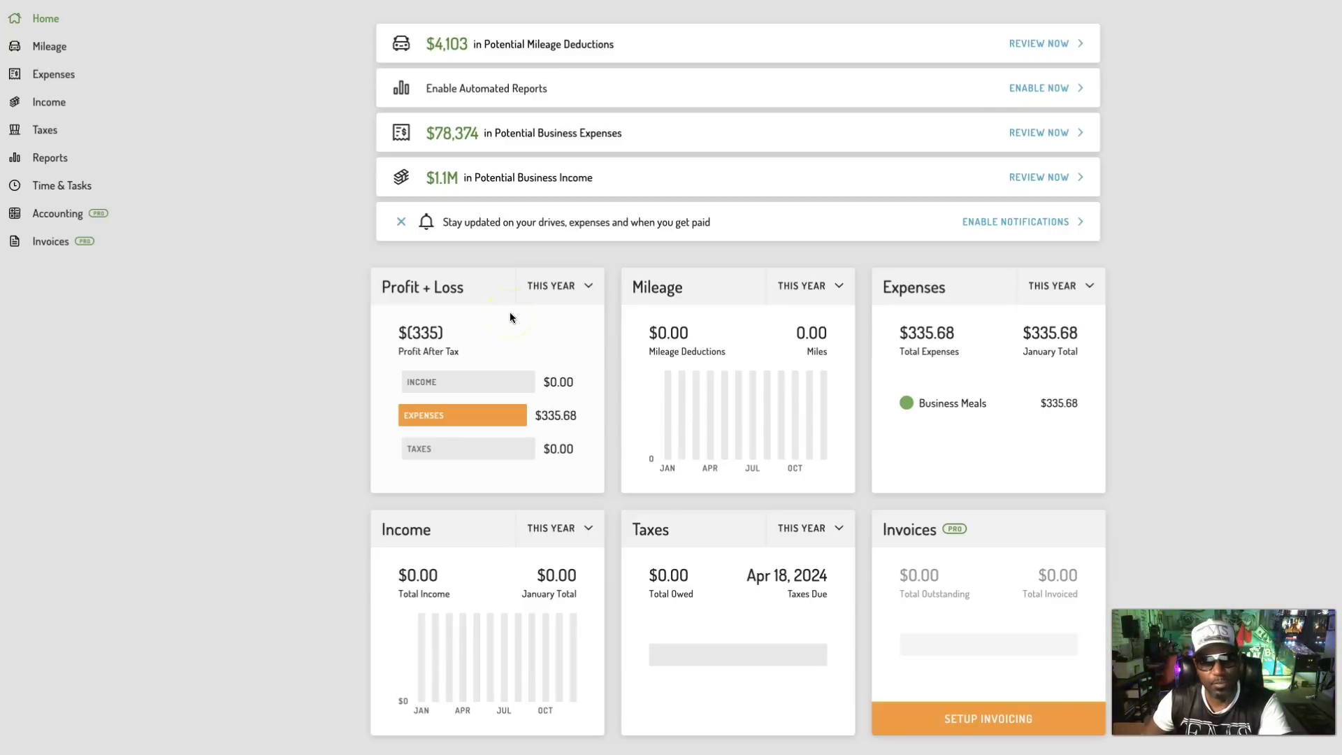
Step: Open the mileage section and look through the list of trips recorded in 2022
left_click(49, 44)
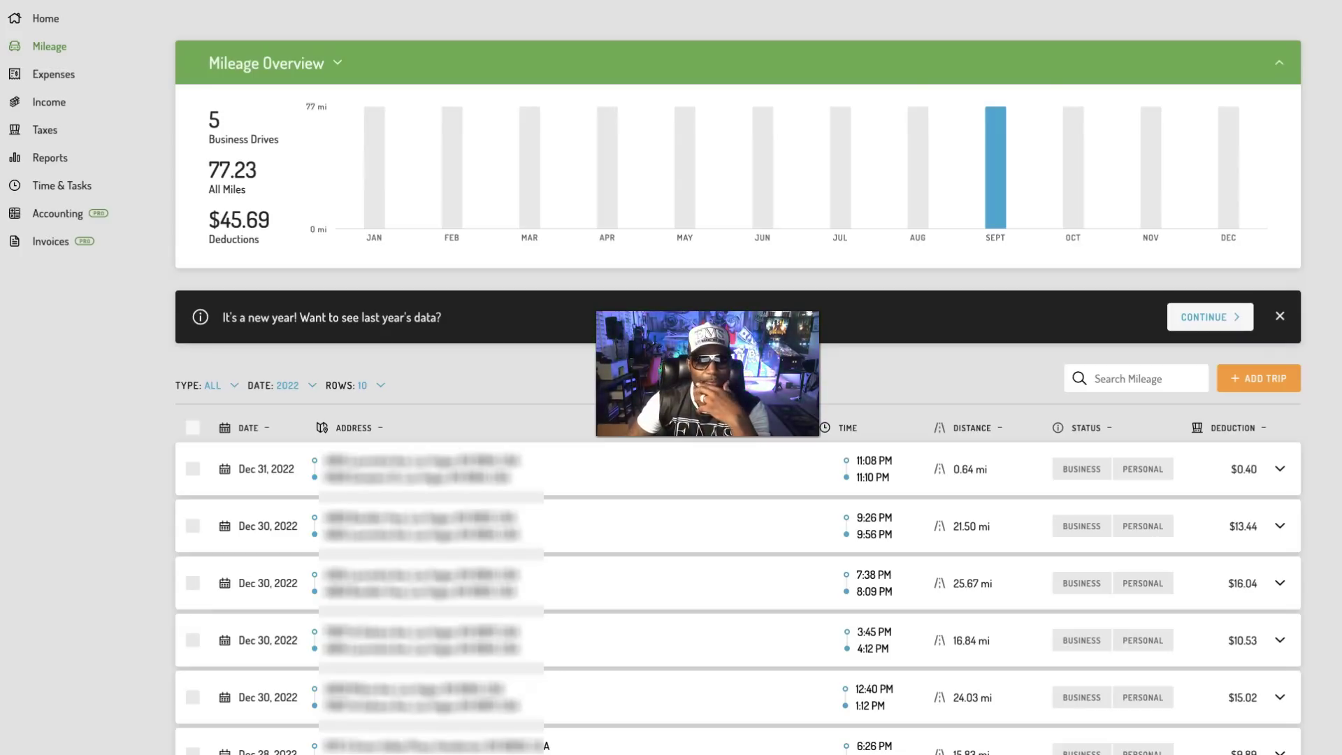
scroll(440, 580, "down", 3)
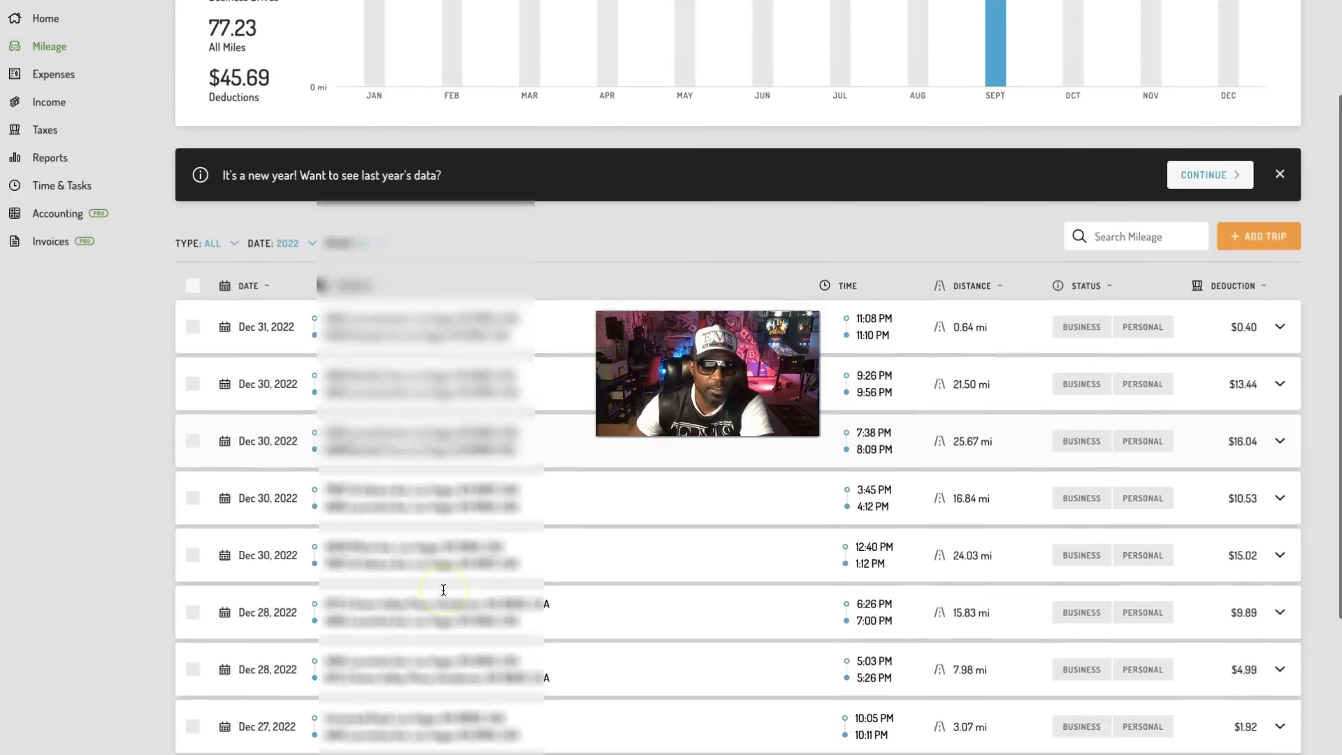
scroll(443, 589, "down", 2)
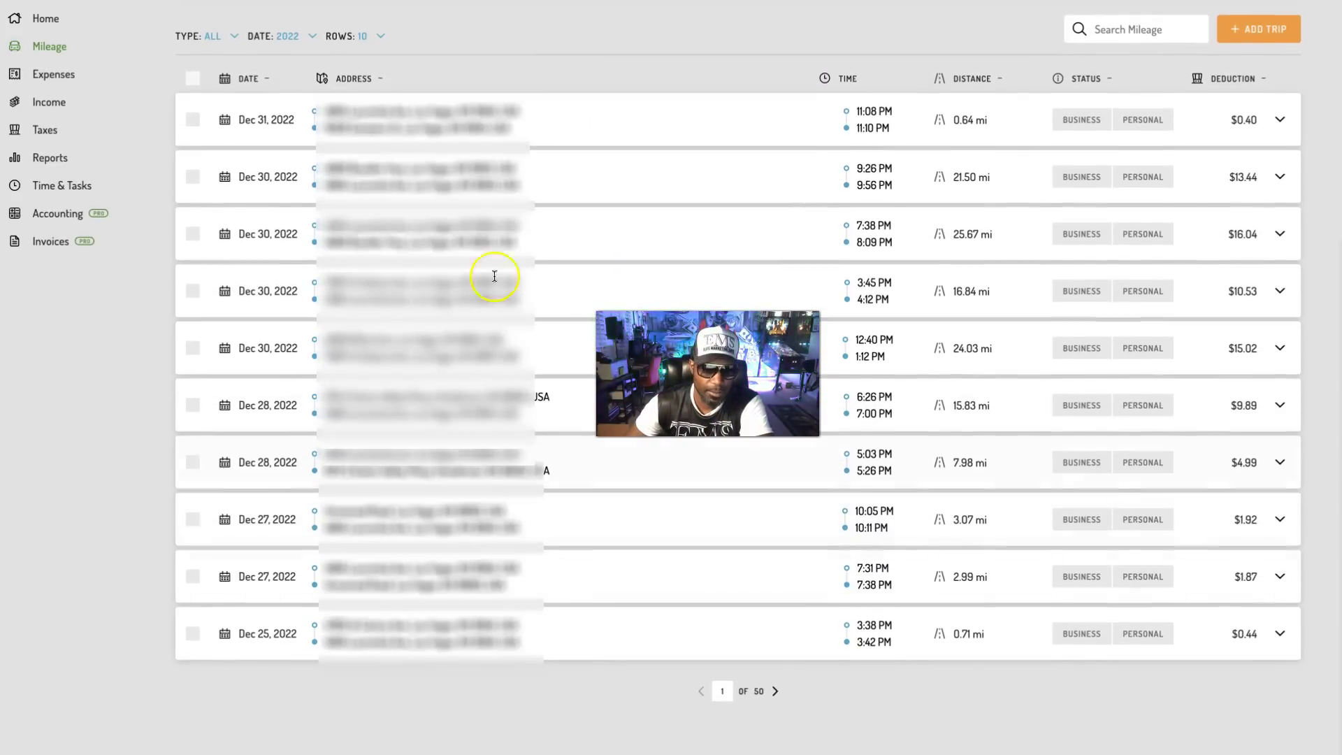
scroll(429, 258, "up", 5)
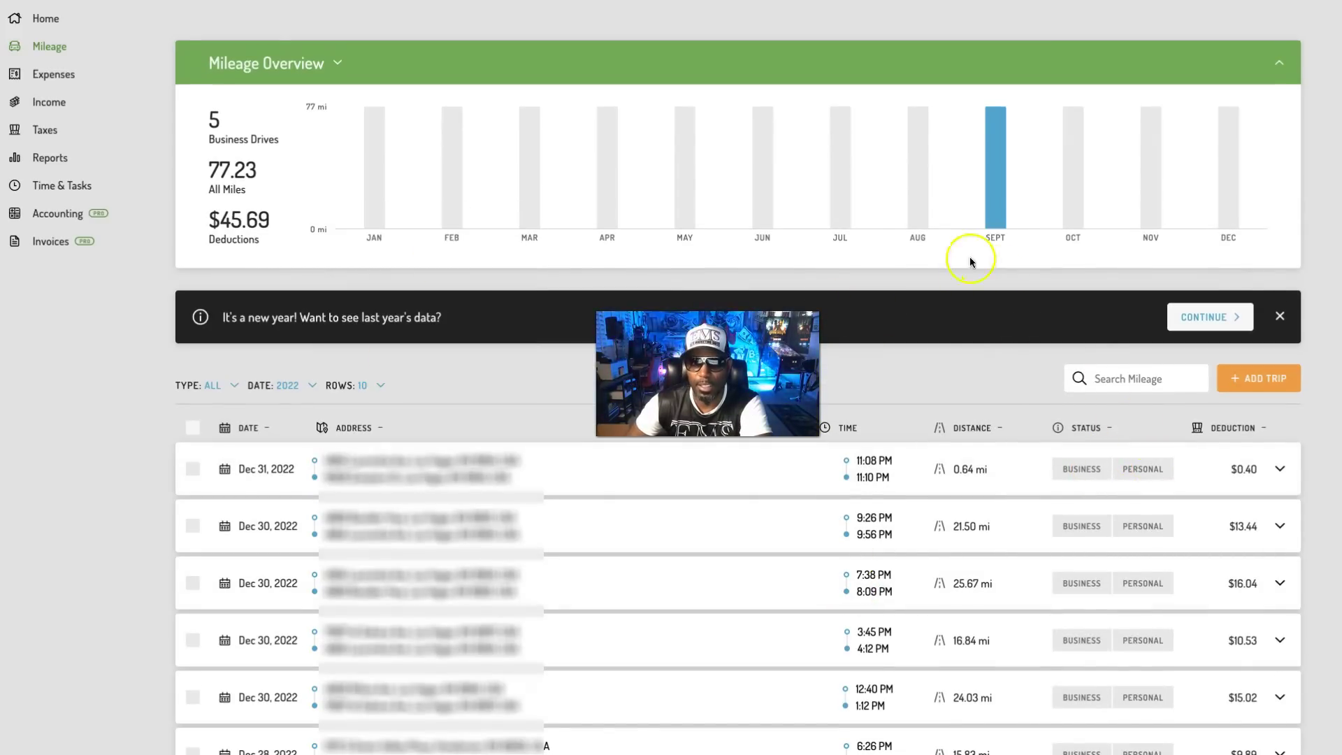
Step: View the client tagging options for classifying the 25.67 mi trip of Dec 30, 2022 as business, and close them without choosing a client
left_click(1078, 583)
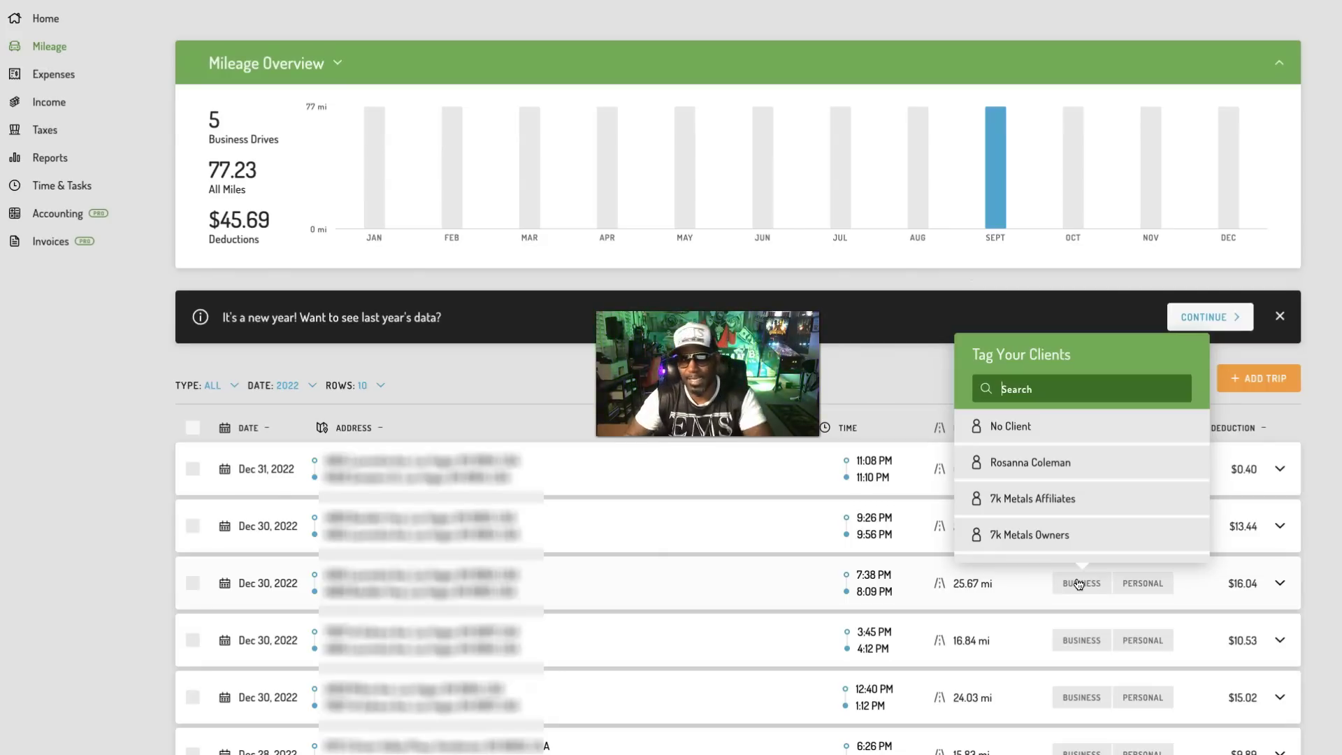
left_click(886, 371)
left_click(1146, 595)
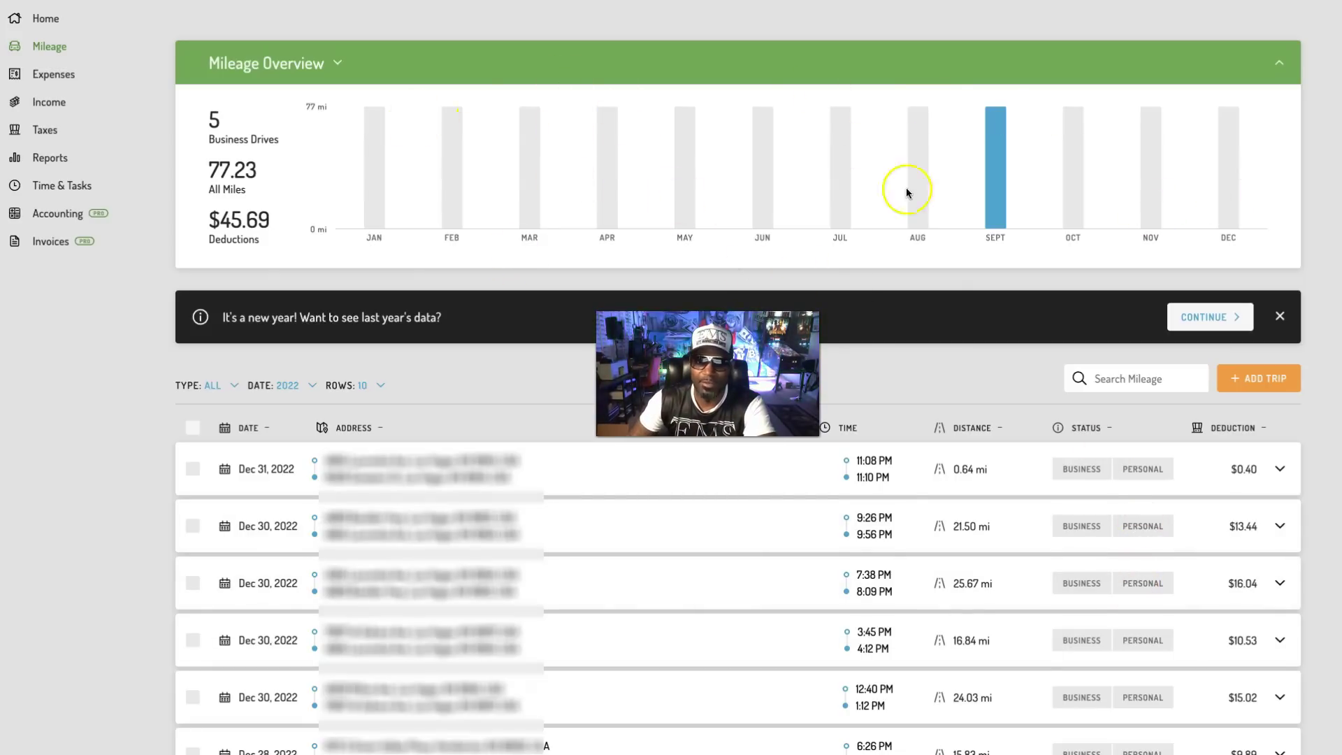
Step: Look over the mileage trips and check September's miles and deduction in the overview chart
scroll(449, 632, "down", 3)
scroll(449, 632, "up", 3)
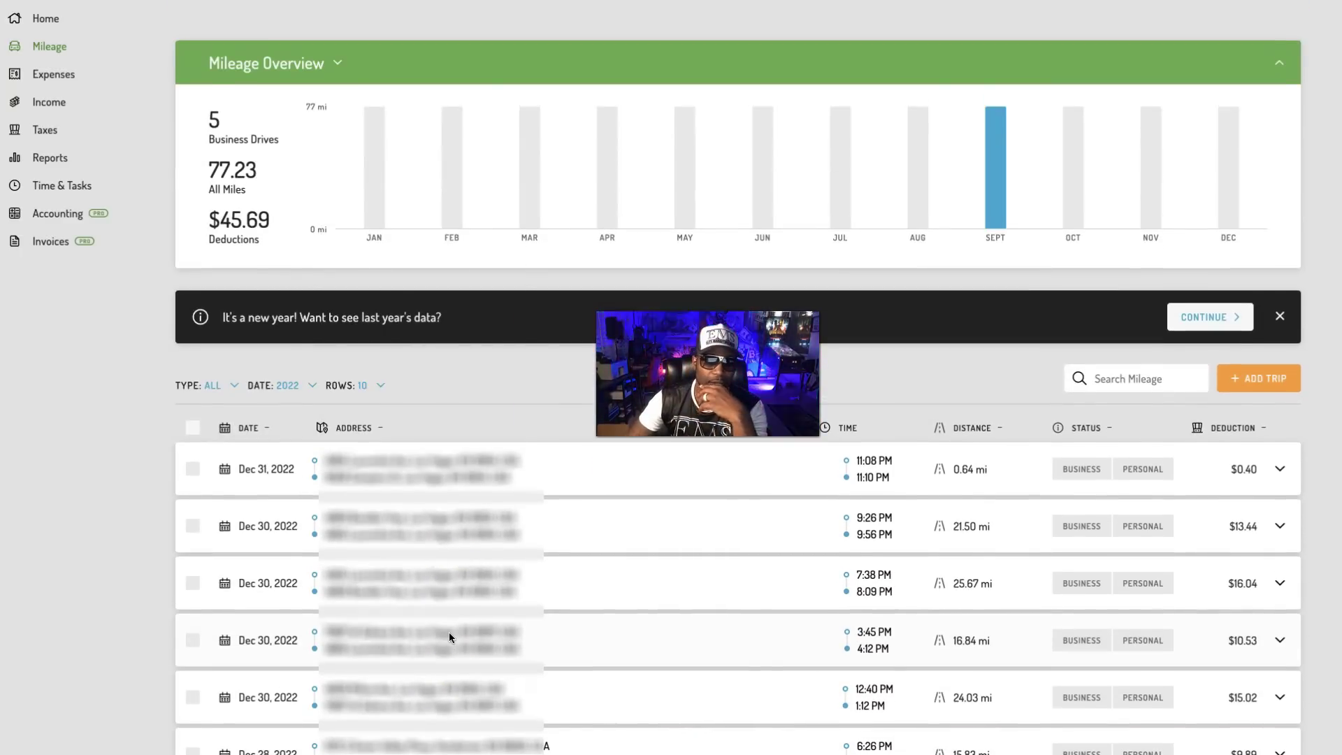
mouse_move(991, 179)
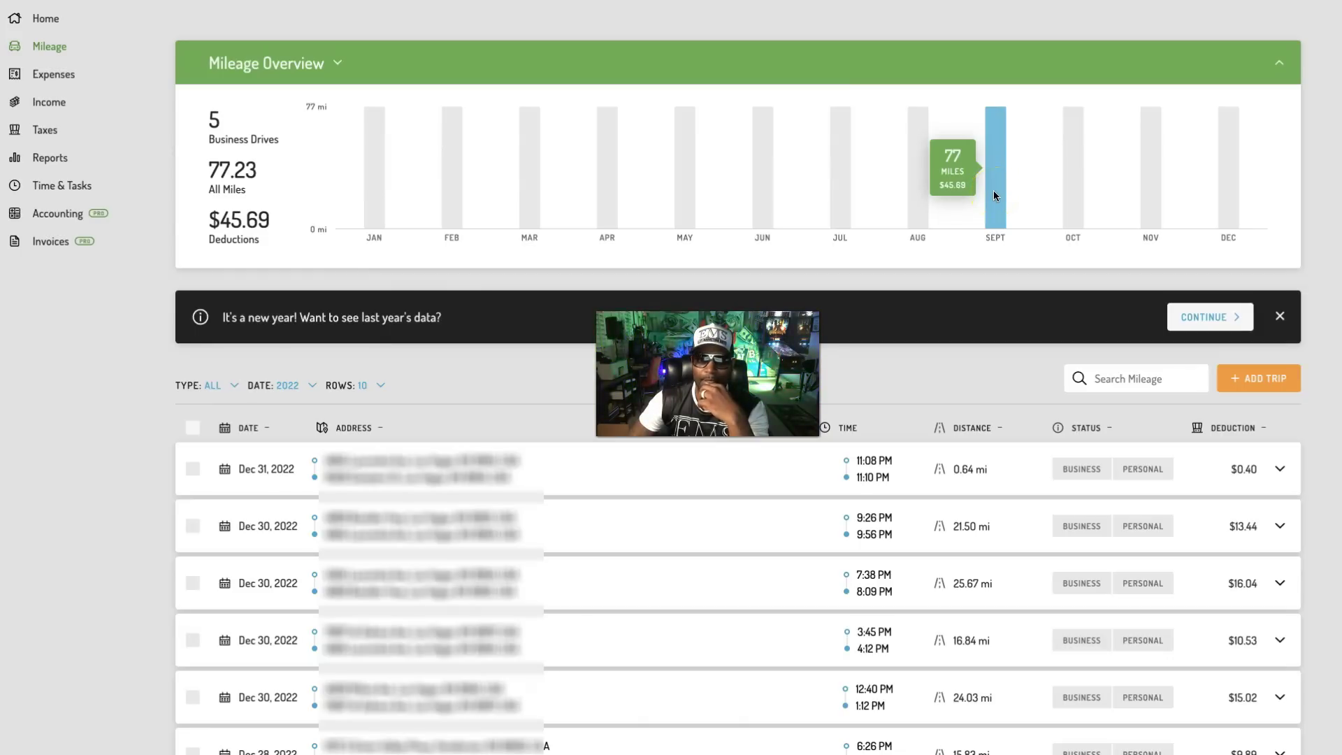
left_click(994, 191)
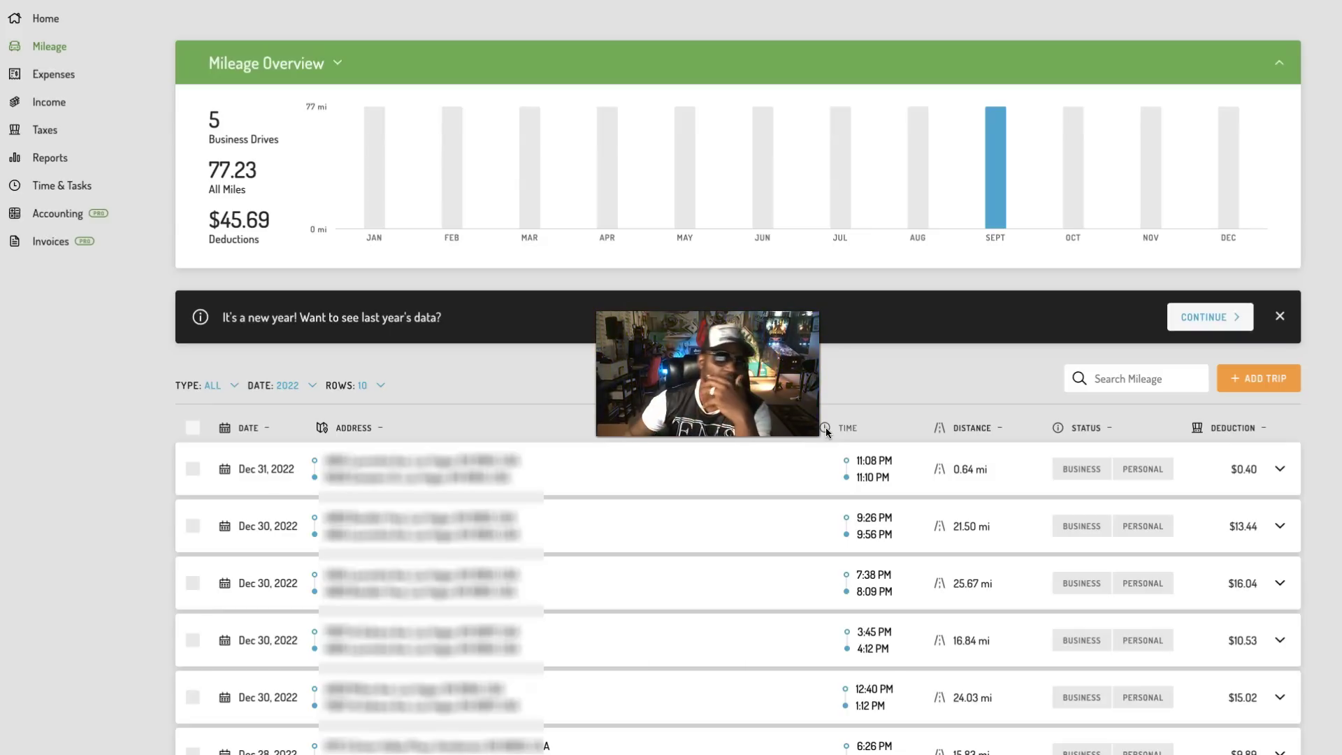
Step: Open the expenses section, filter the transactions to 2022 and look through the list
left_click(56, 77)
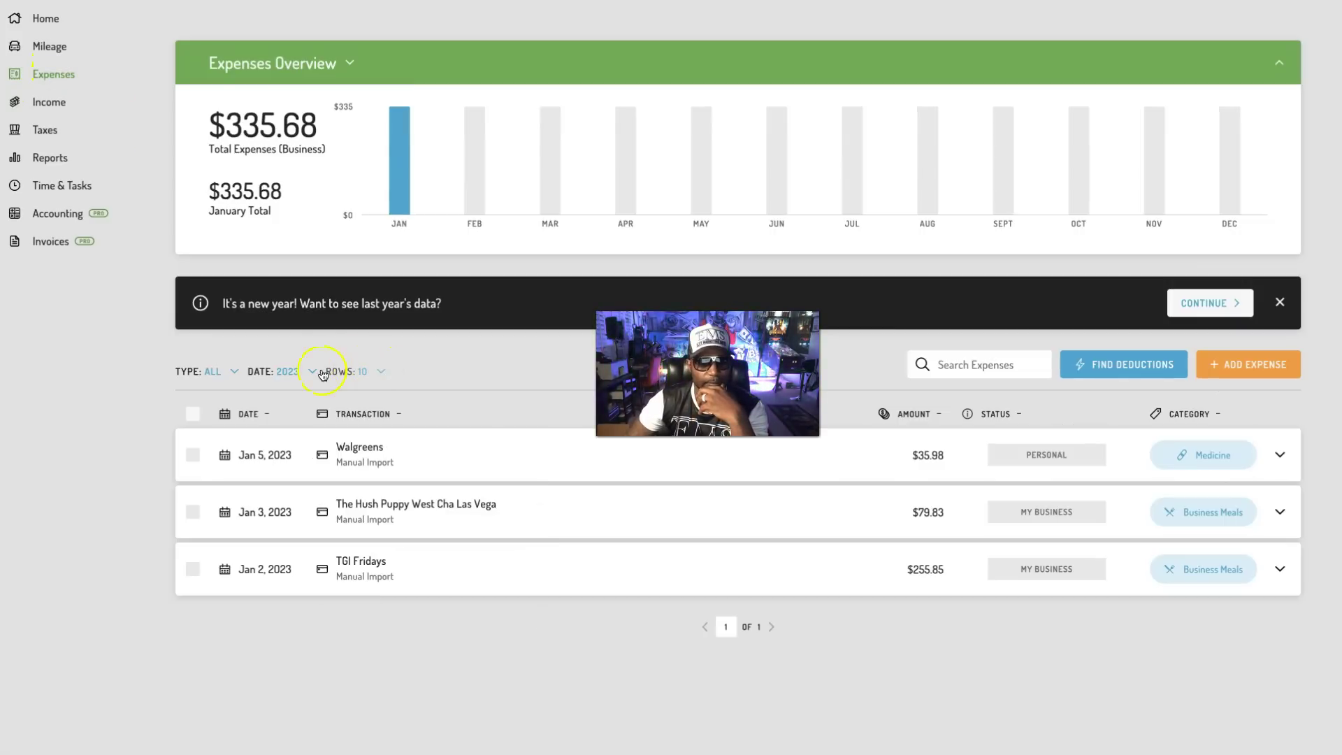
left_click(287, 371)
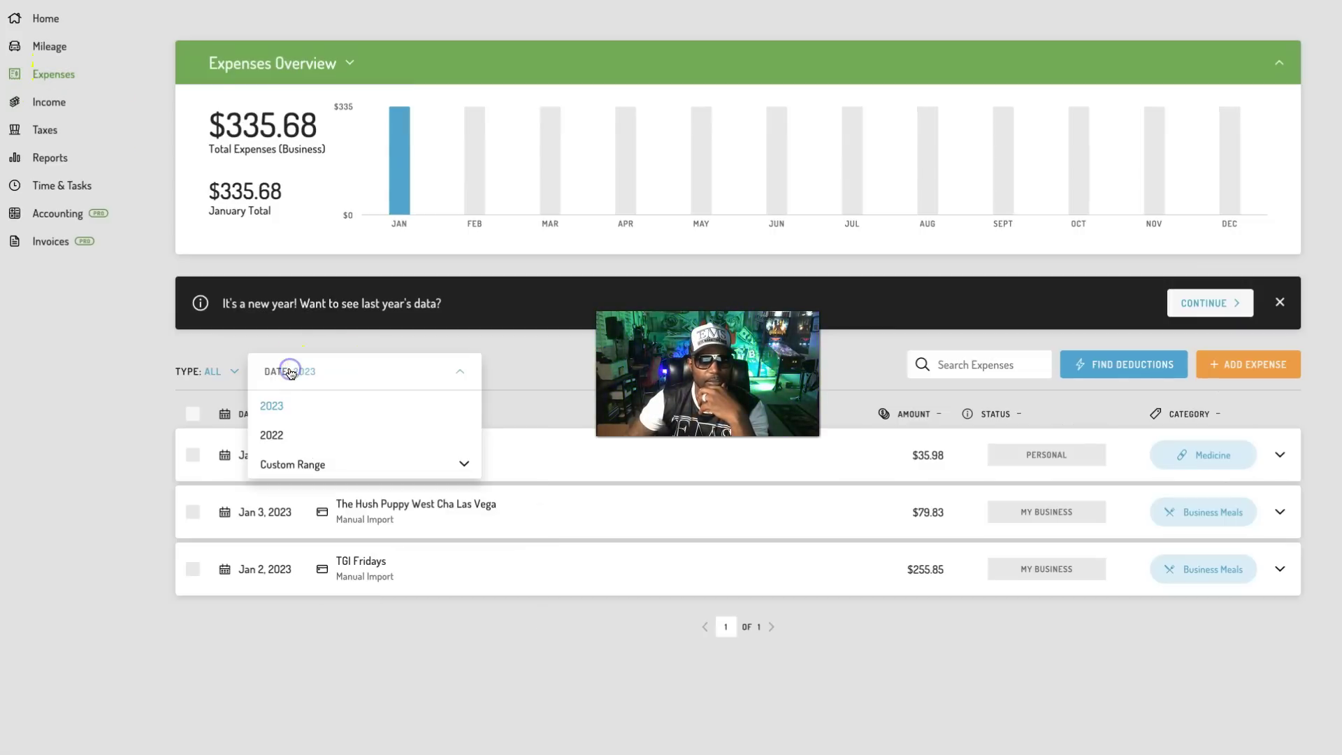
left_click(287, 436)
scroll(674, 614, "down", 1)
scroll(675, 618, "down", 4)
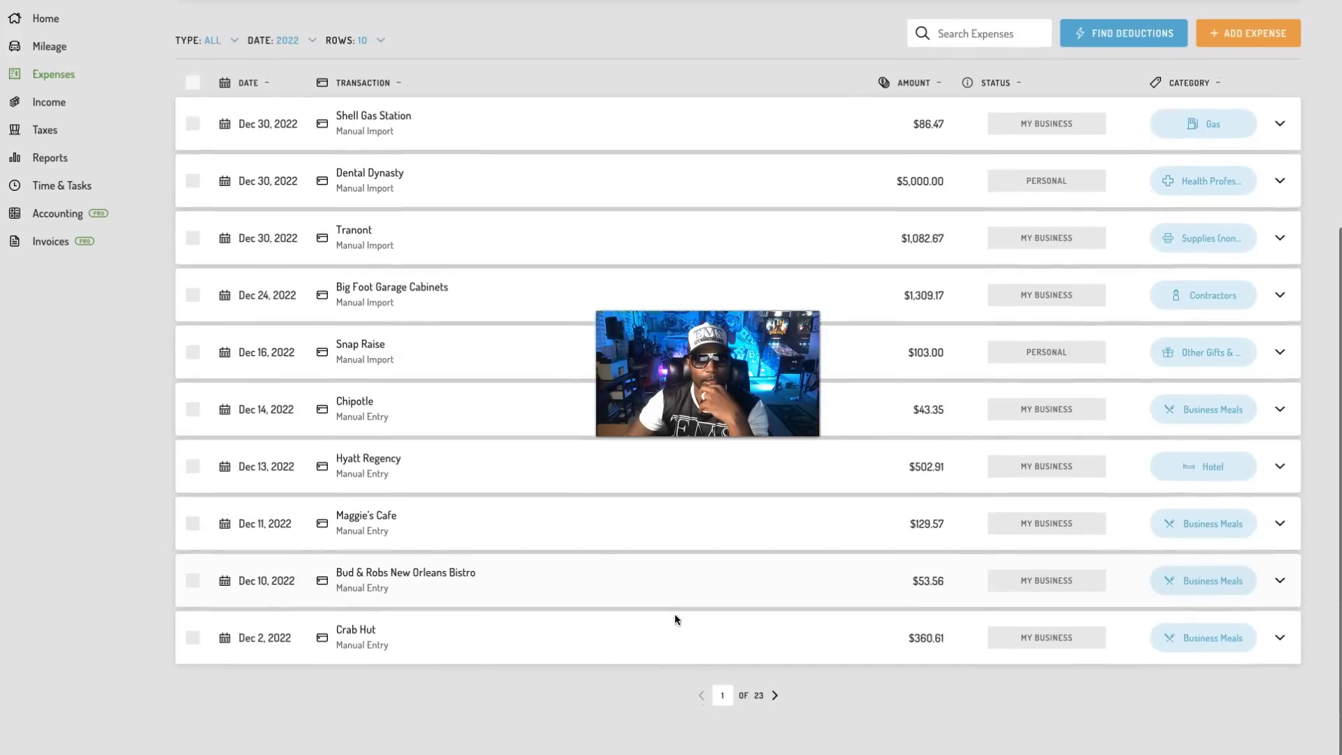
scroll(675, 619, "up", 3)
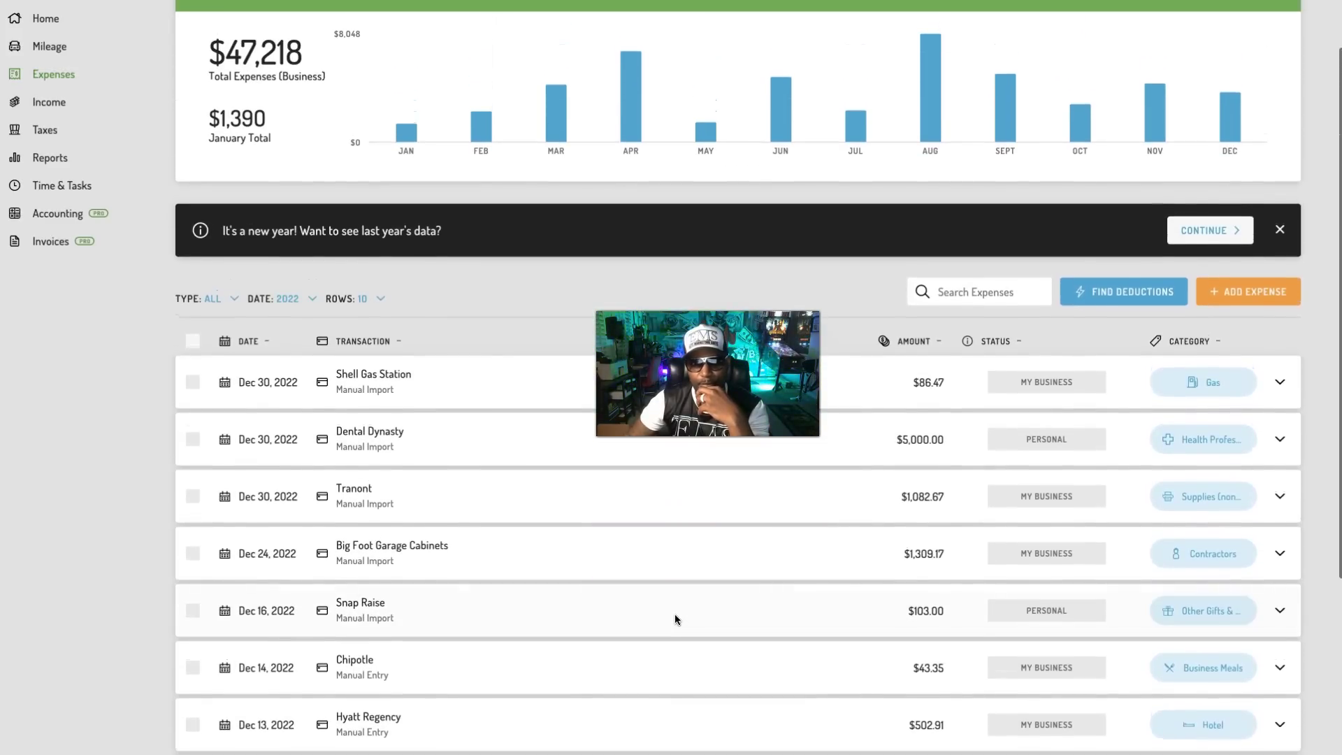
scroll(675, 617, "down", 3)
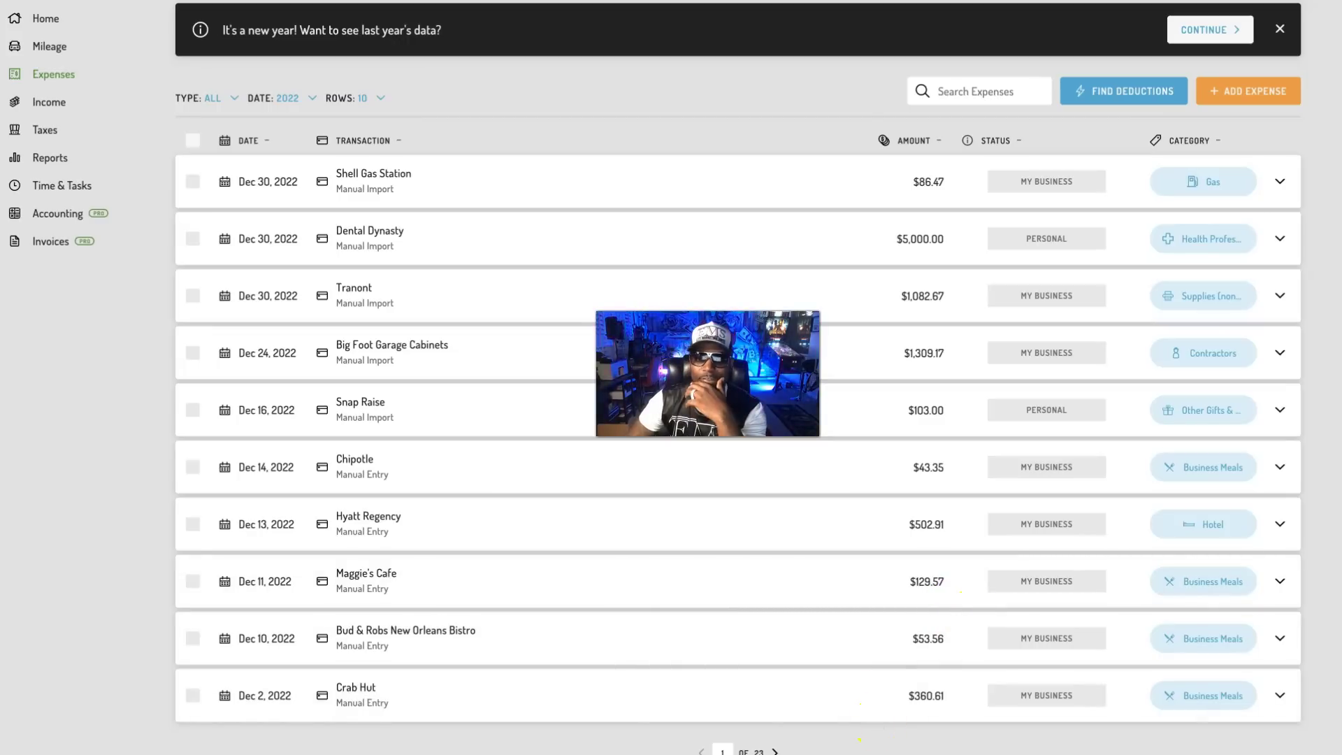
Step: Expand the Dec 2, 2022 Crab Hut expense to view its details, and review the yearly expenses overview
left_click(658, 693)
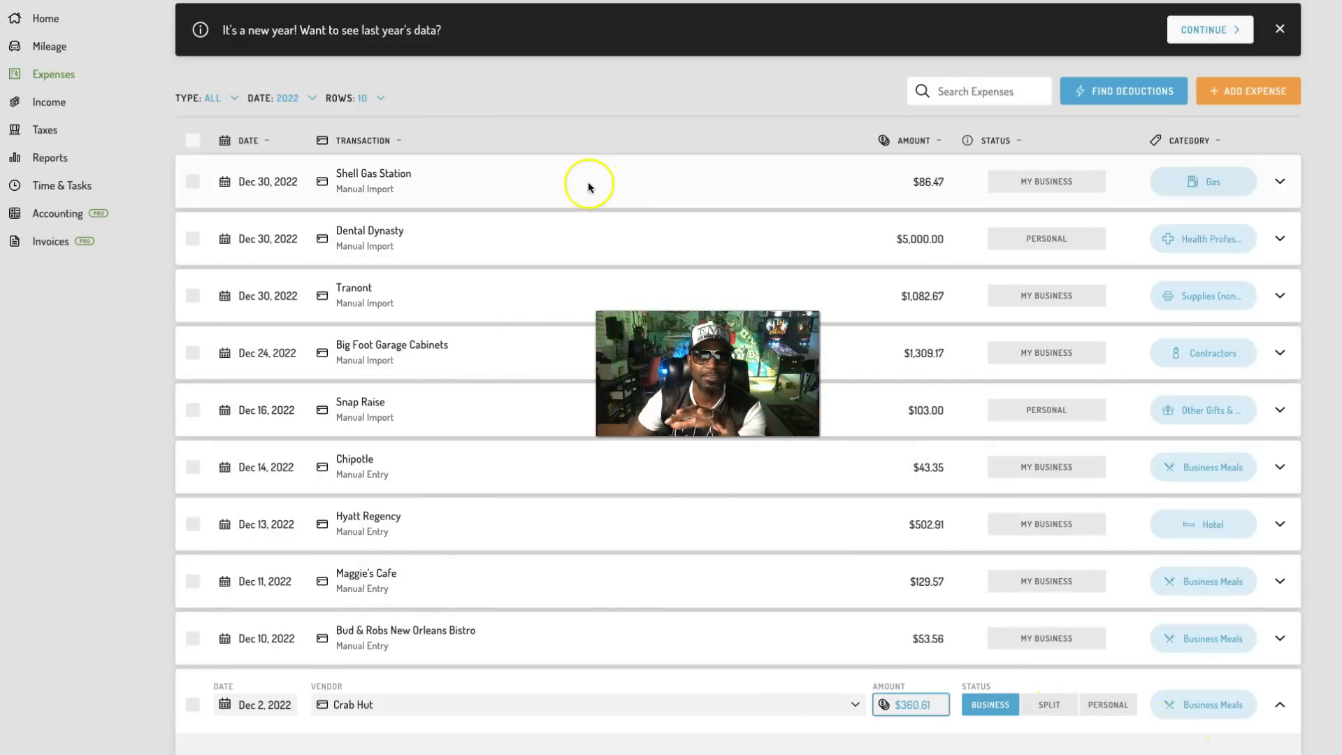
left_click(629, 124)
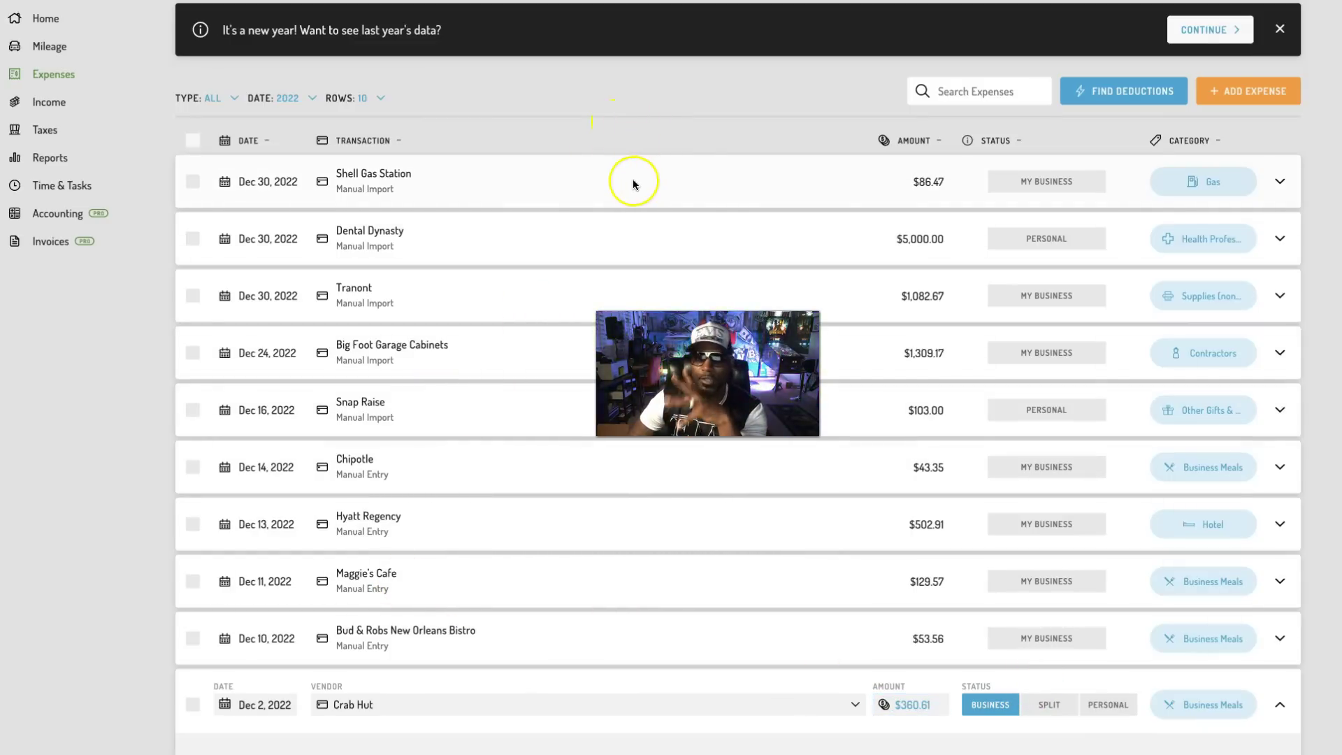
scroll(634, 184, "up", 1)
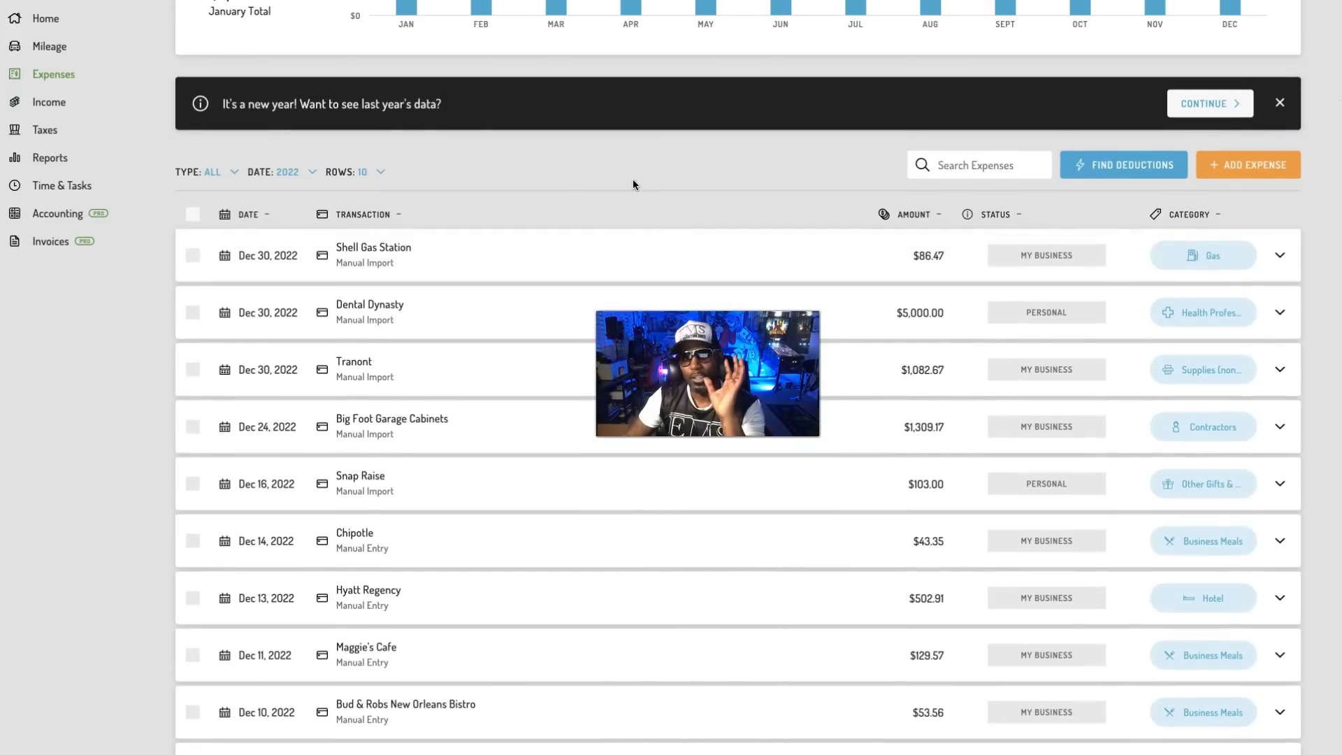
scroll(633, 183, "up", 1)
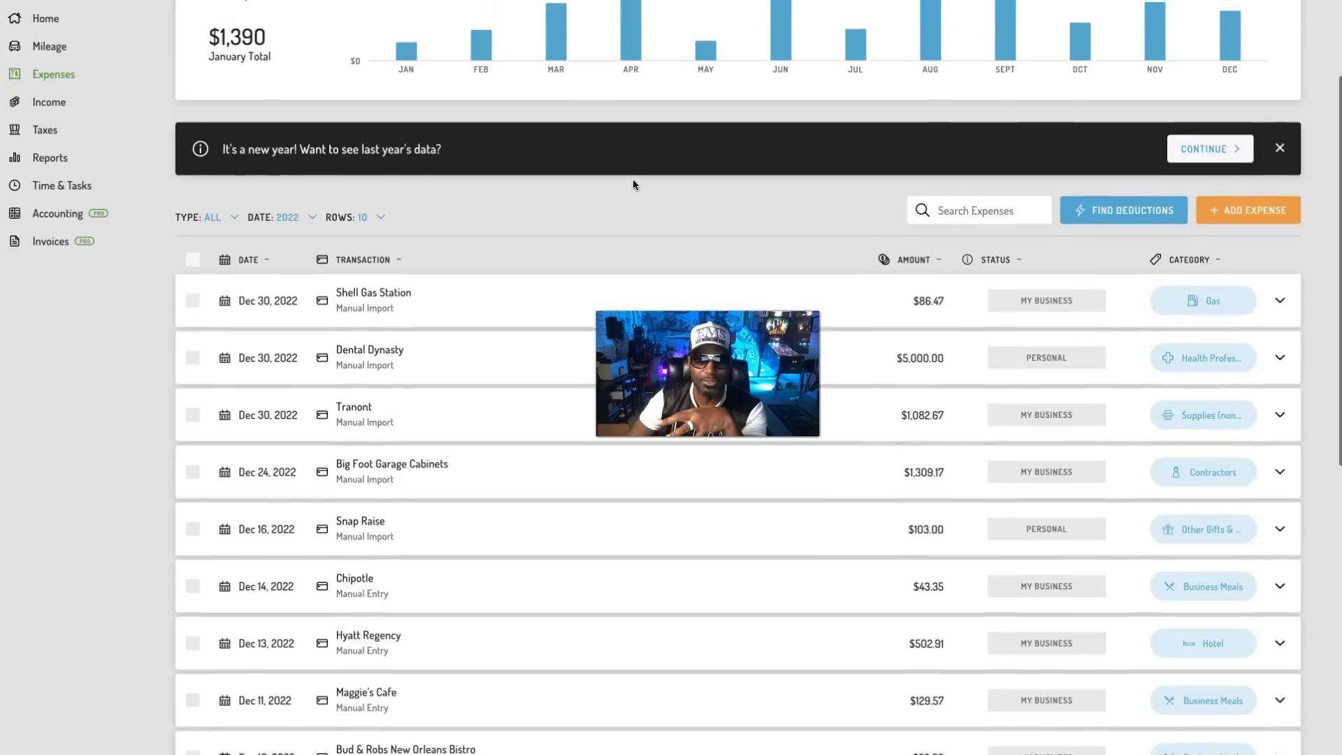
scroll(633, 183, "up", 1)
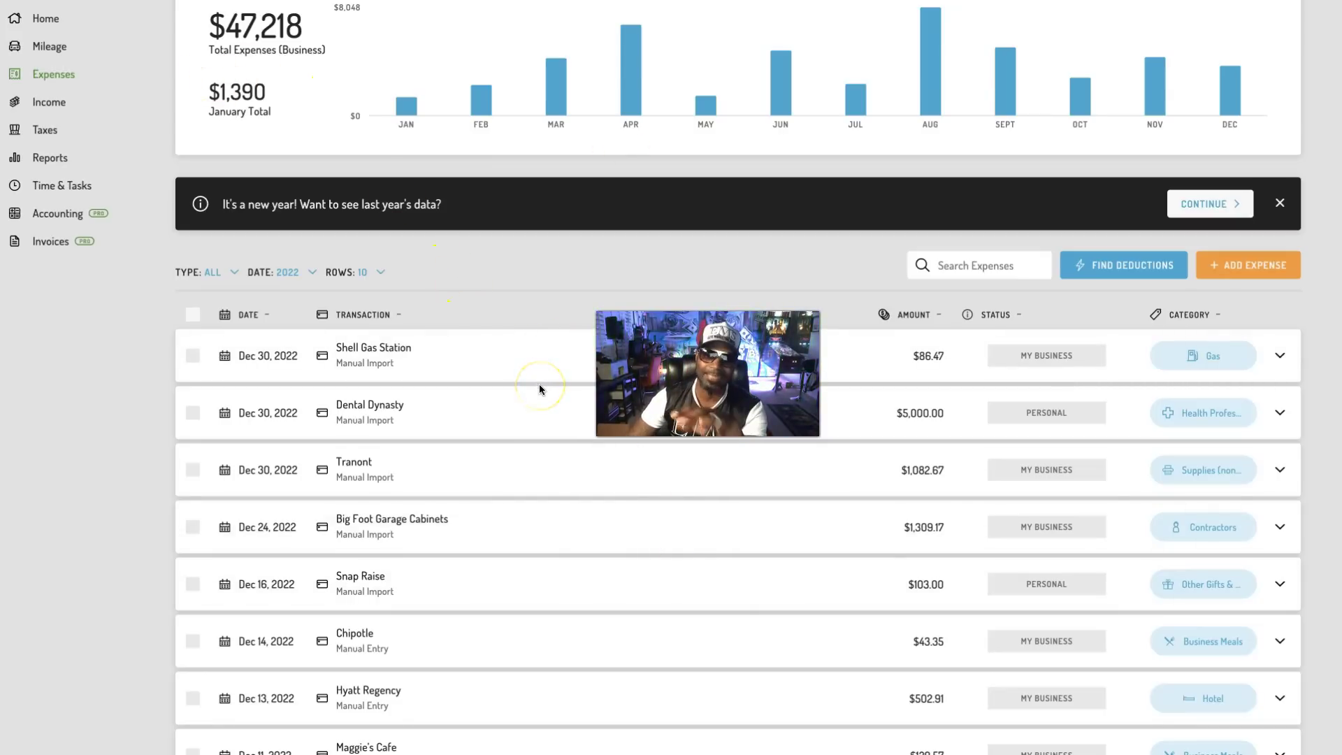
scroll(539, 386, "up", 2)
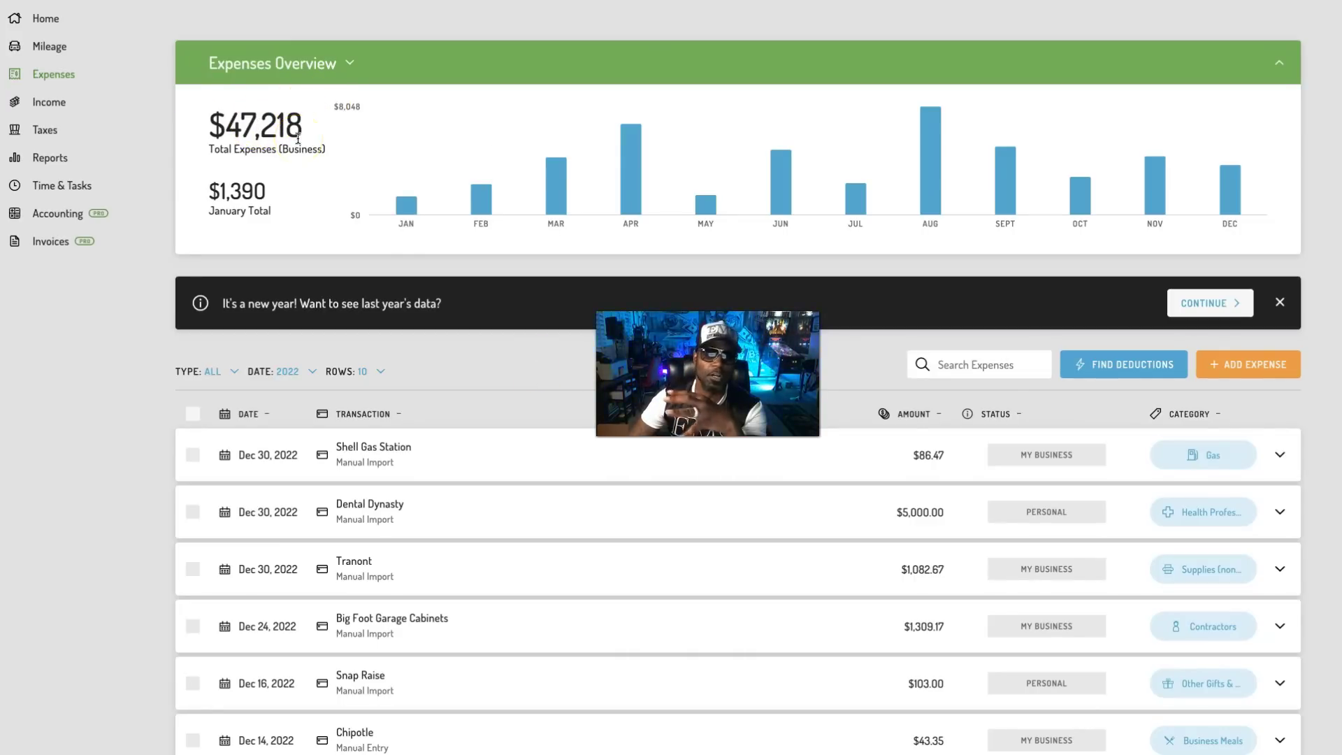
mouse_move(405, 211)
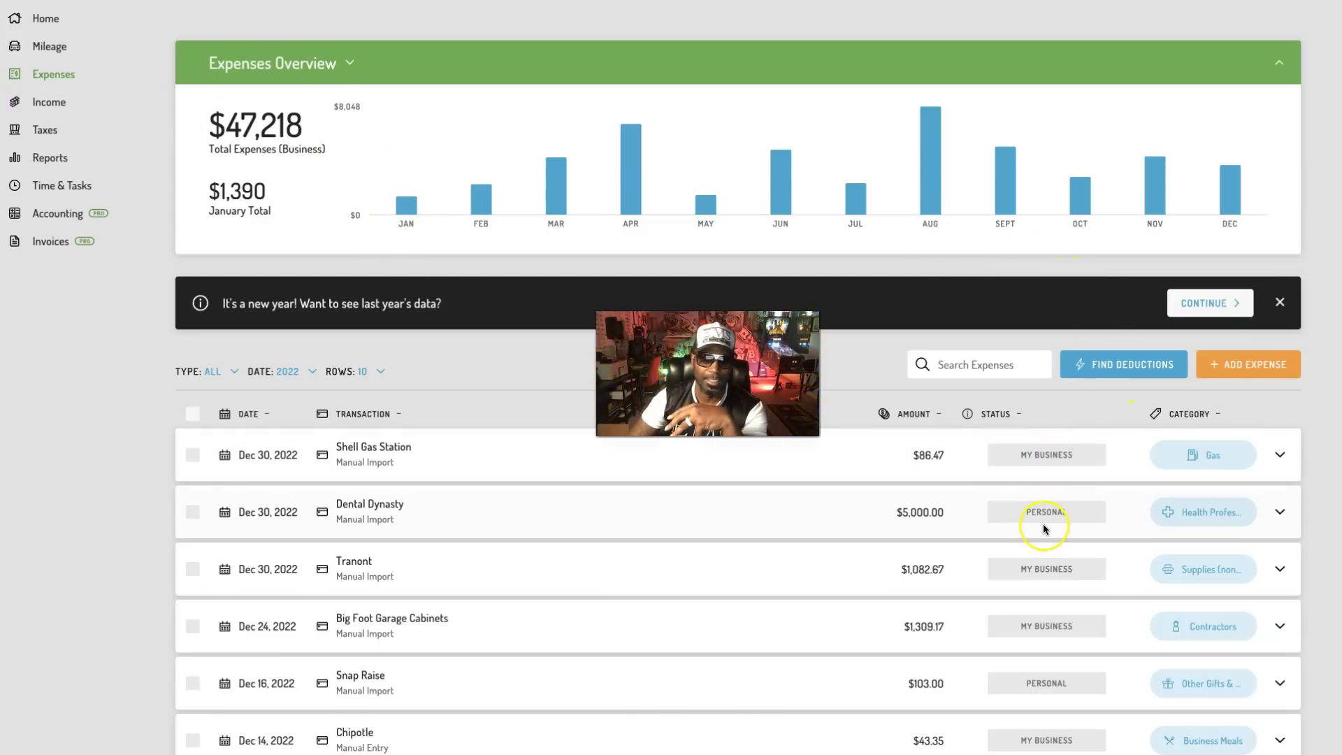
scroll(1043, 524, "down", 1)
scroll(1043, 529, "up", 1)
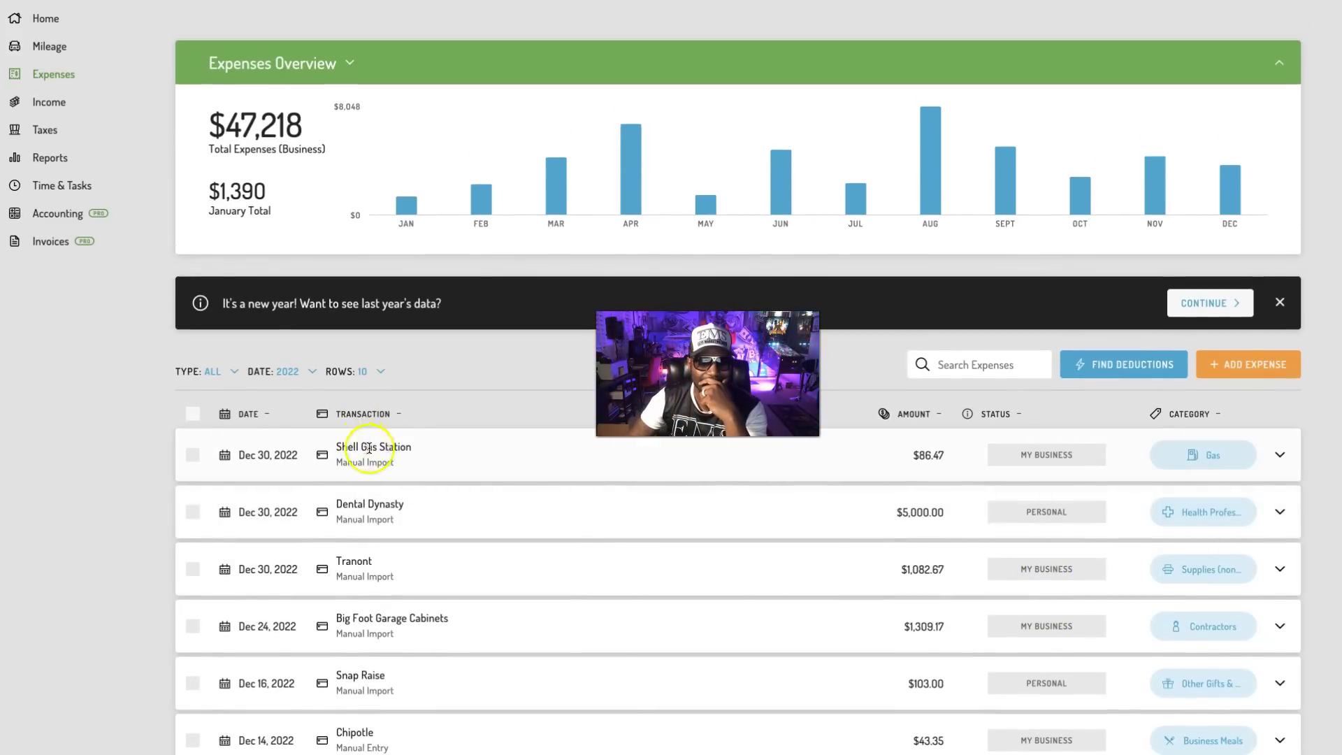
Step: Browse the available business categories for the Shell Gas Station expense and close the list without changing the category
left_click(1217, 458)
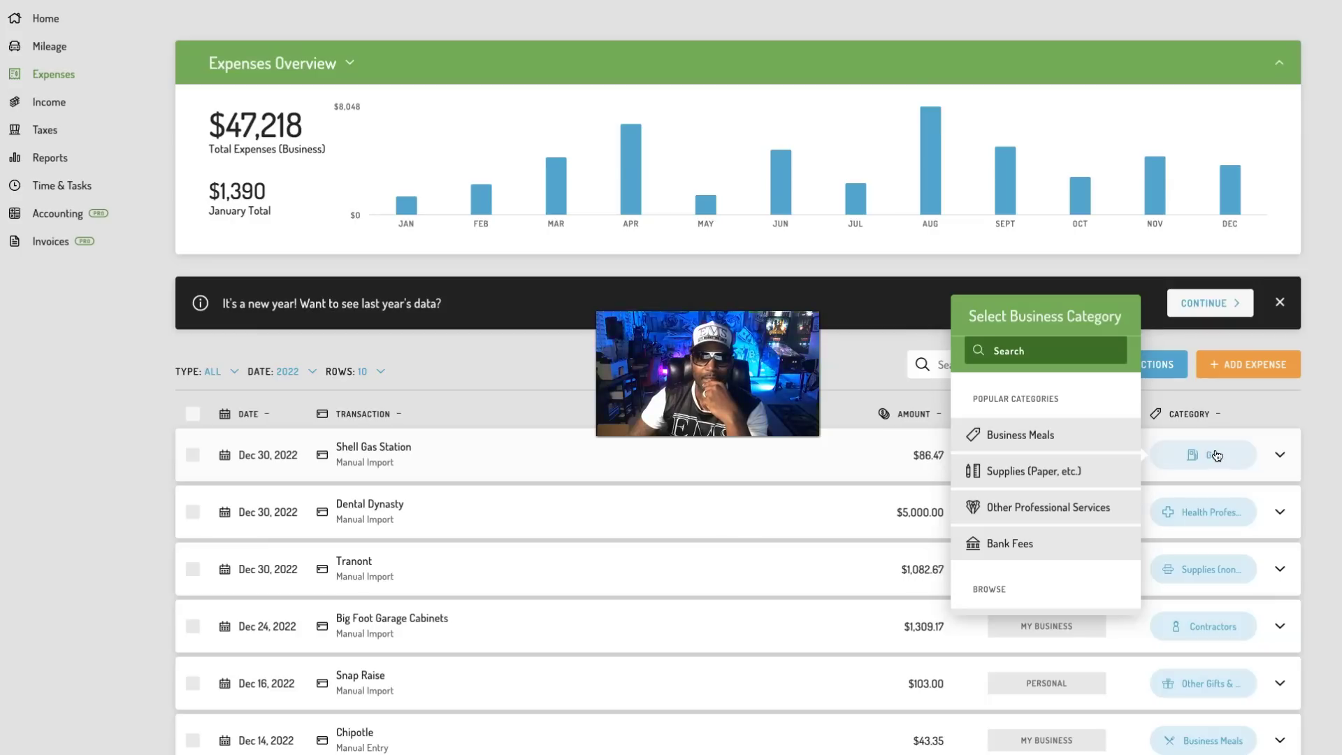
scroll(1049, 507, "down", 5)
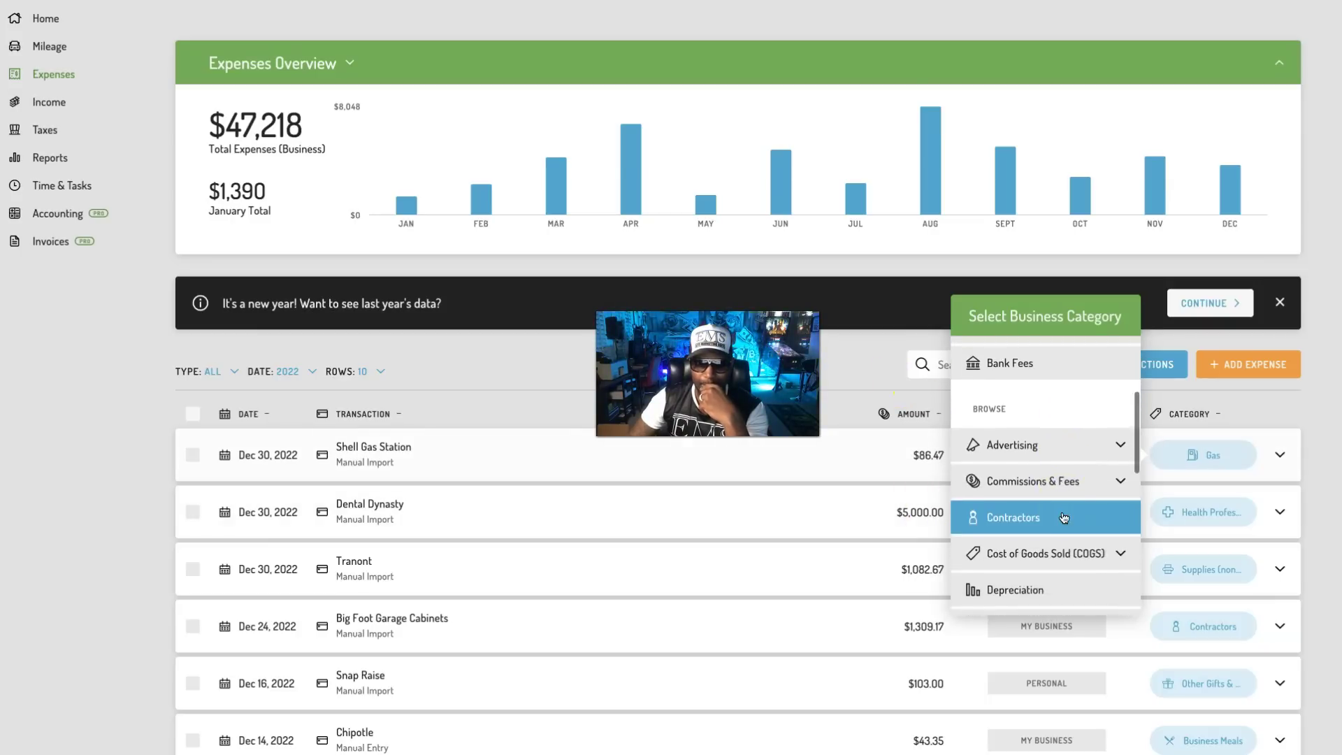
scroll(1063, 518, "down", 5)
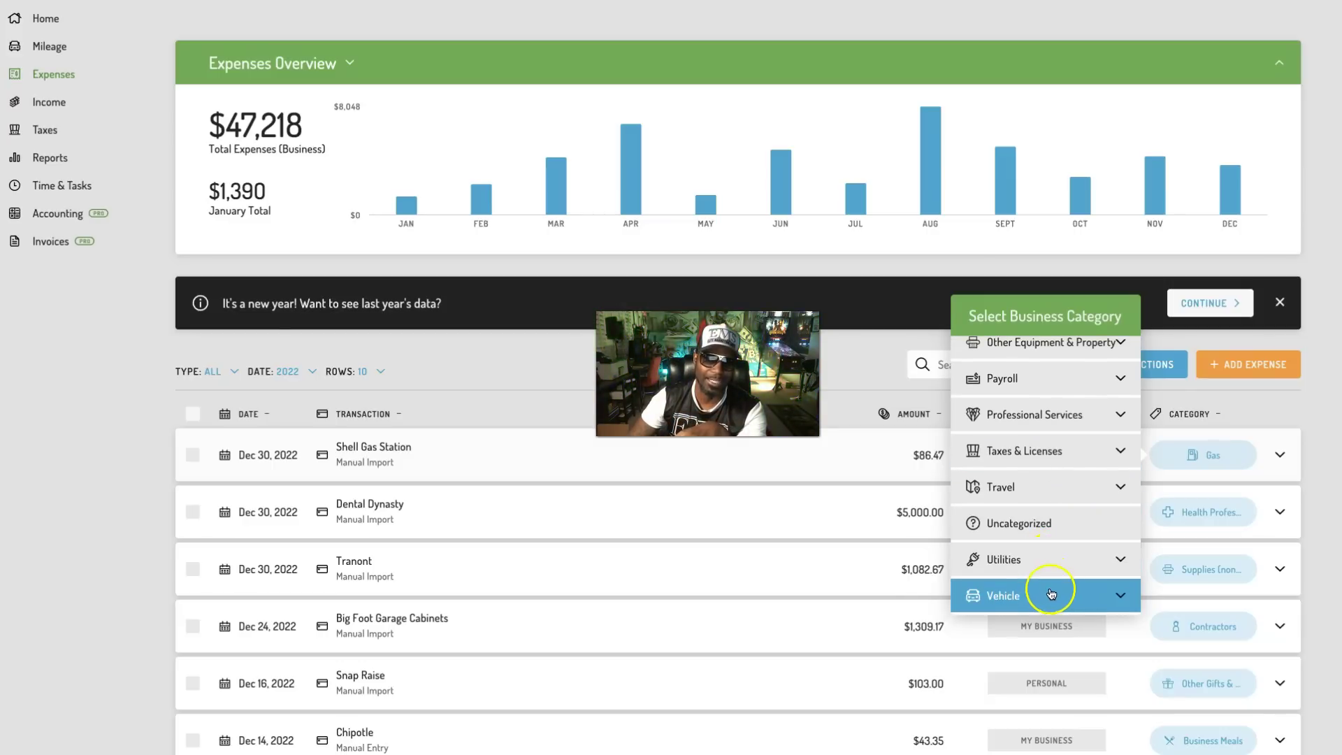
scroll(1064, 532, "up", 4)
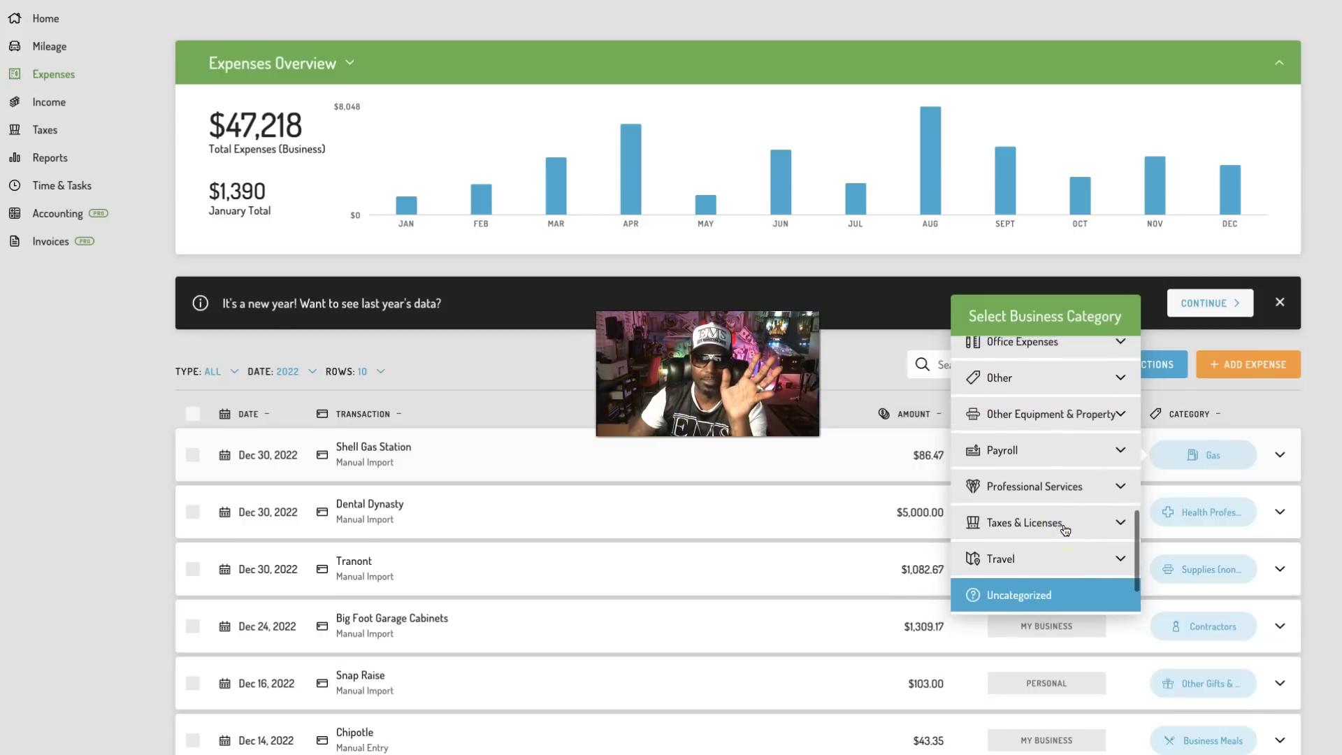
scroll(1076, 518, "up", 3)
left_click(1103, 496)
scroll(1103, 453, "up", 2)
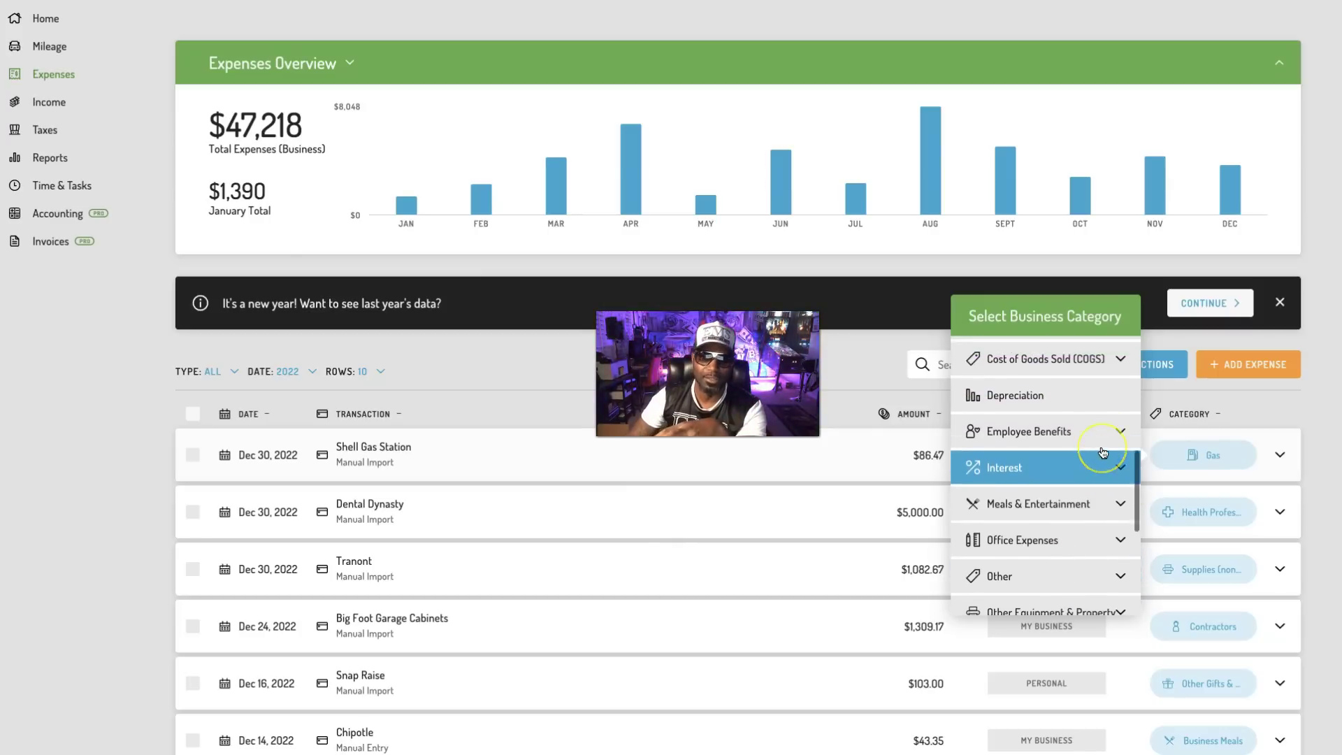
scroll(1103, 453, "up", 4)
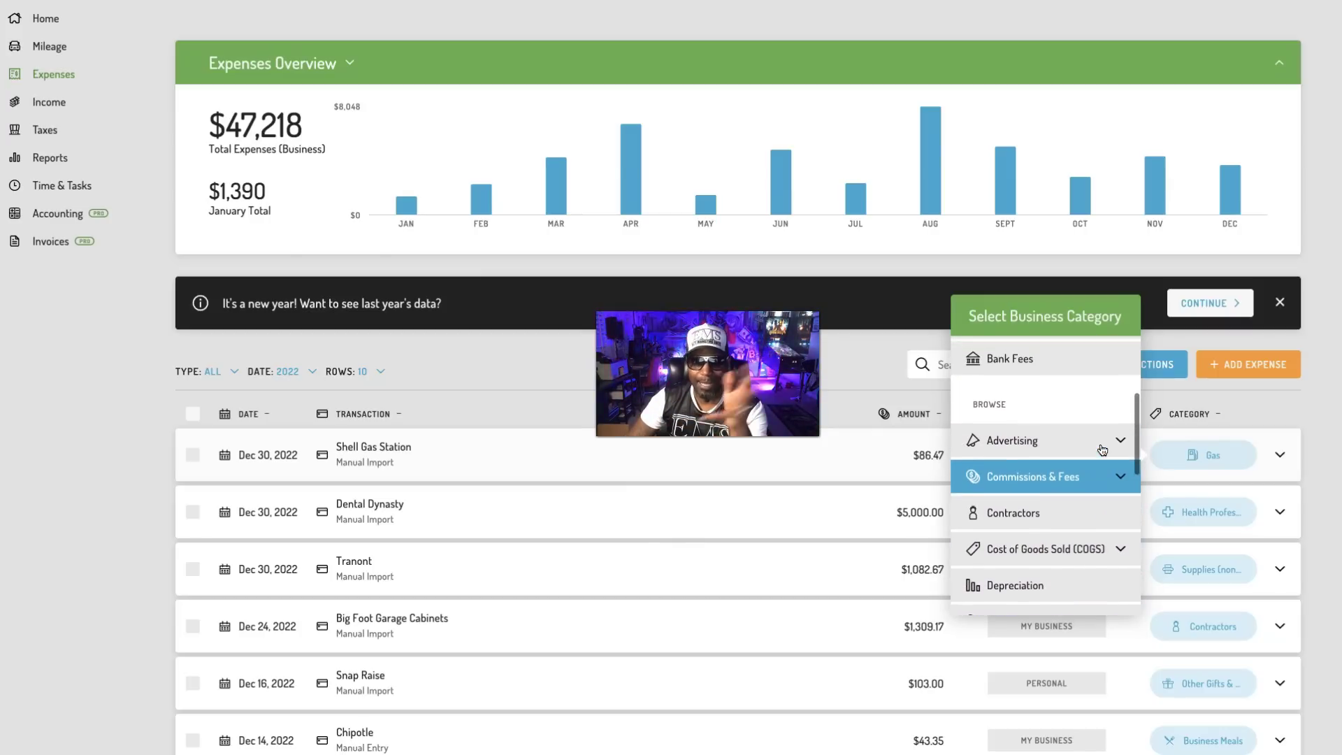
scroll(1103, 448, "up", 4)
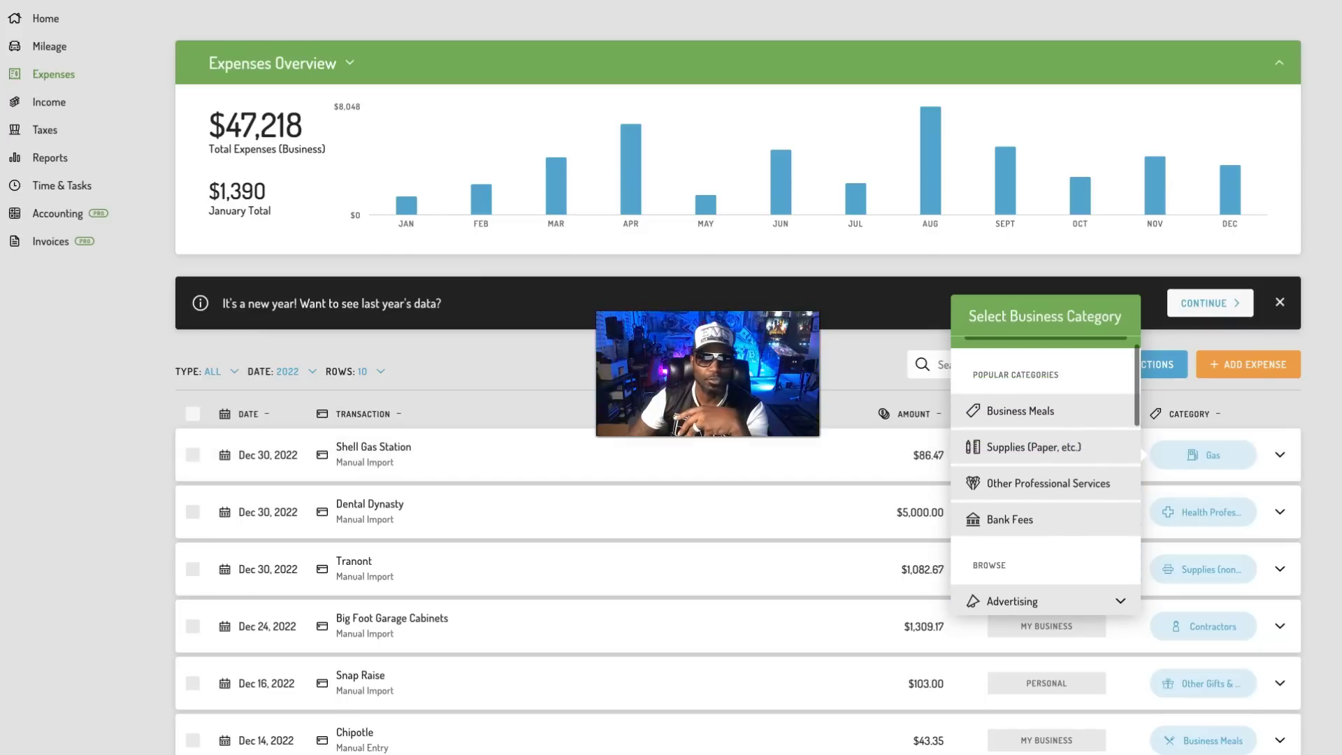
left_click(858, 363)
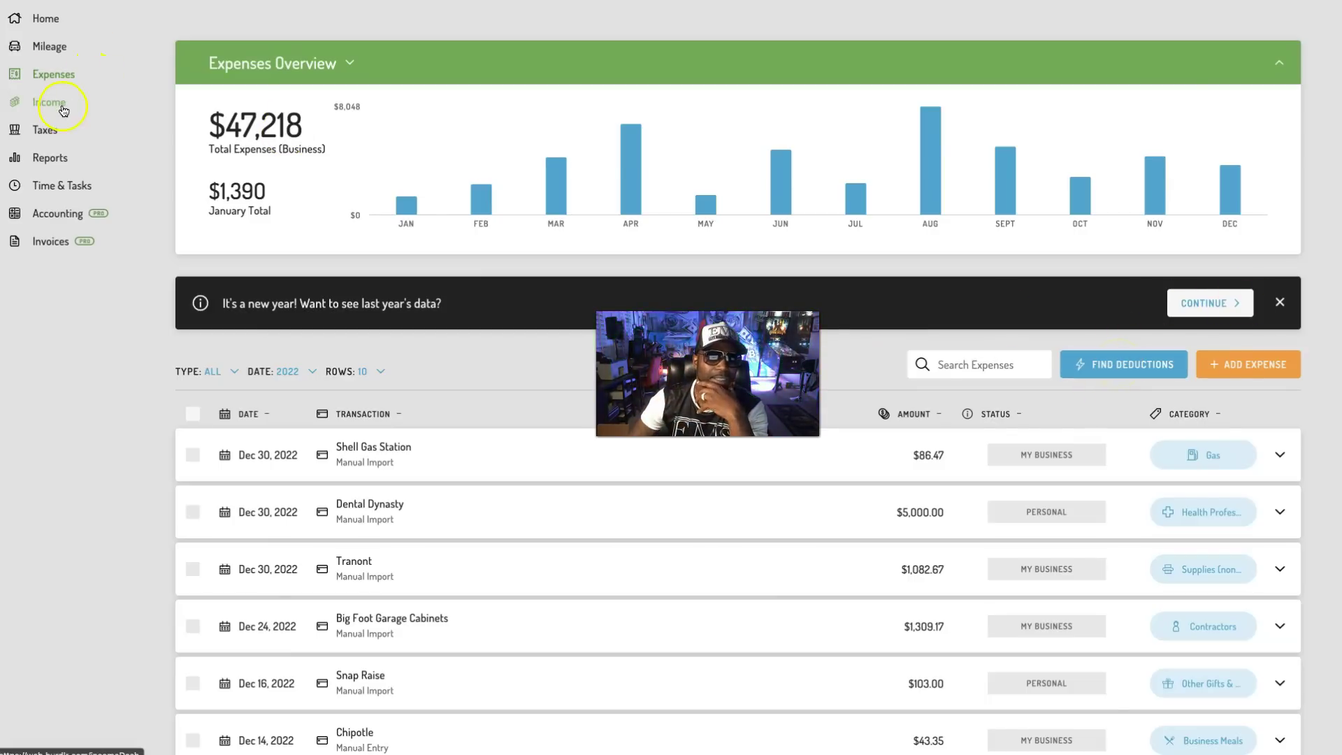
Step: Open the reports section and expand the Accounting Reports group to view the reports it offers
left_click(66, 161)
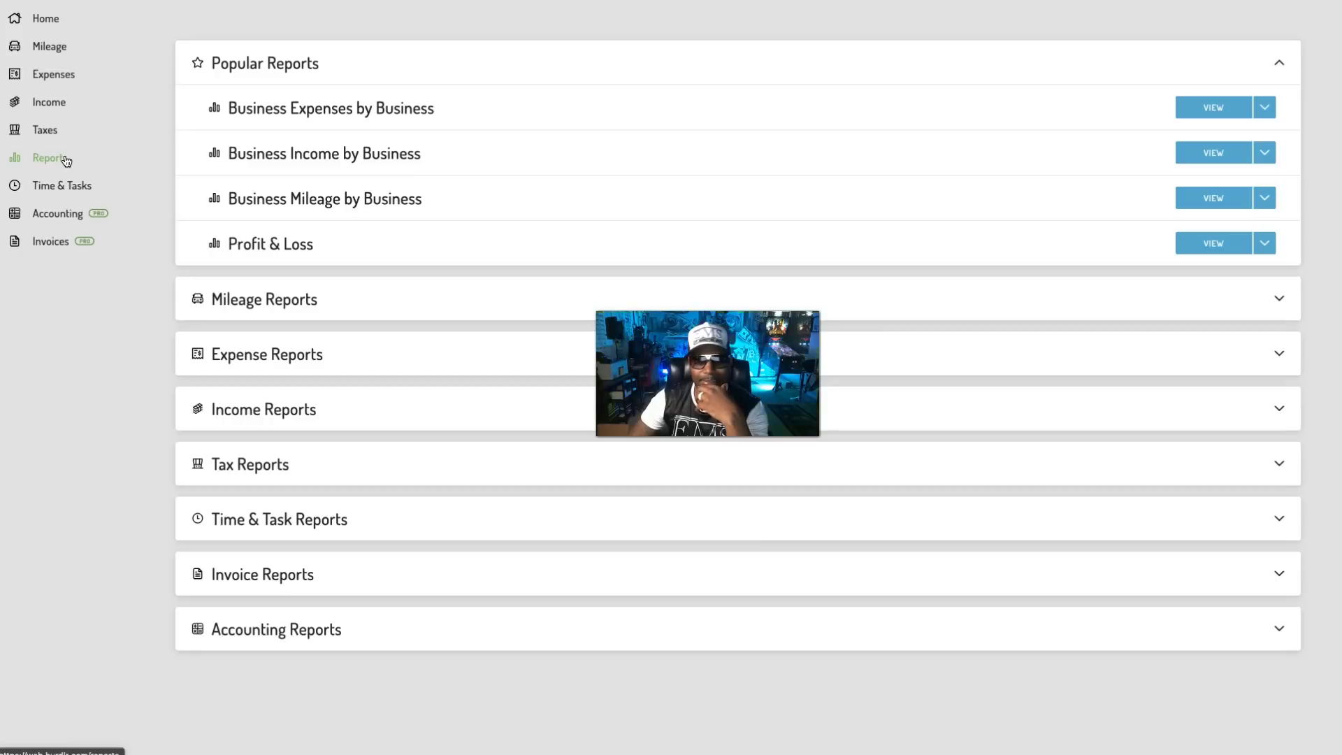
left_click(72, 173)
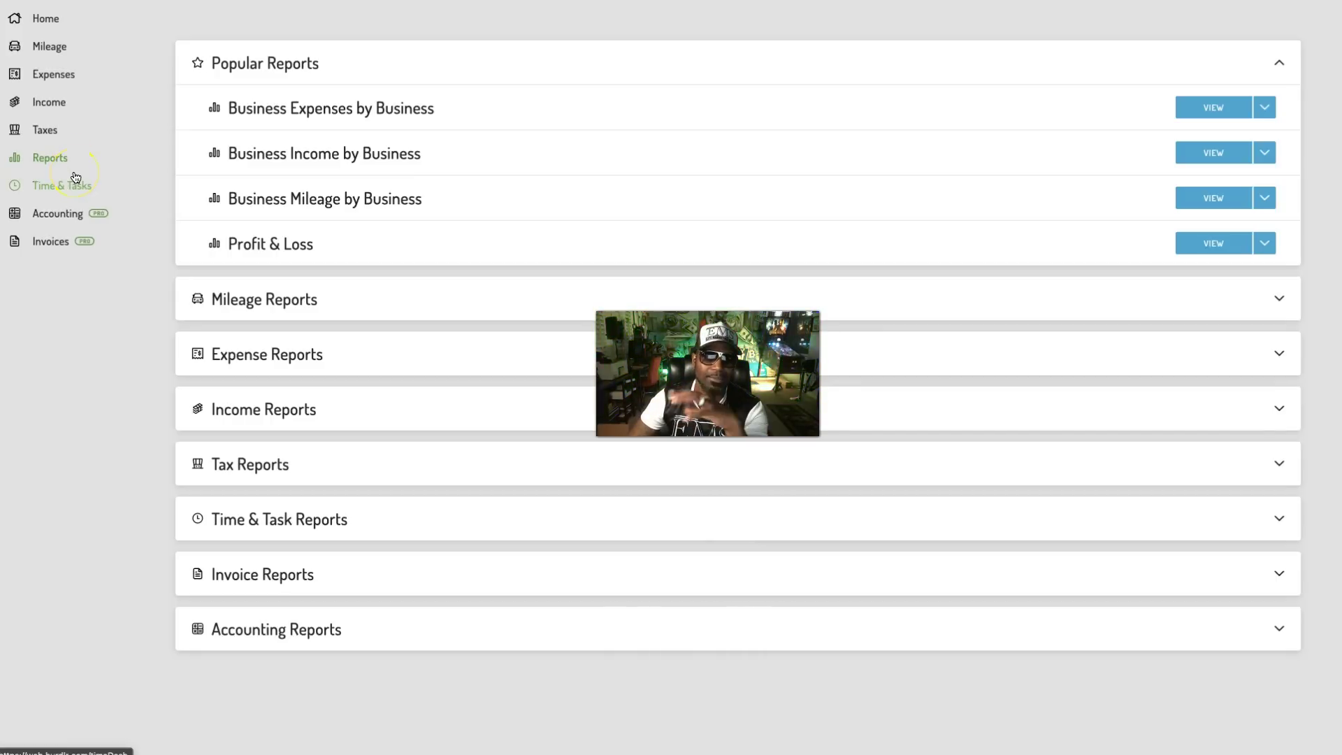
left_click(359, 626)
scroll(683, 665, "down", 2)
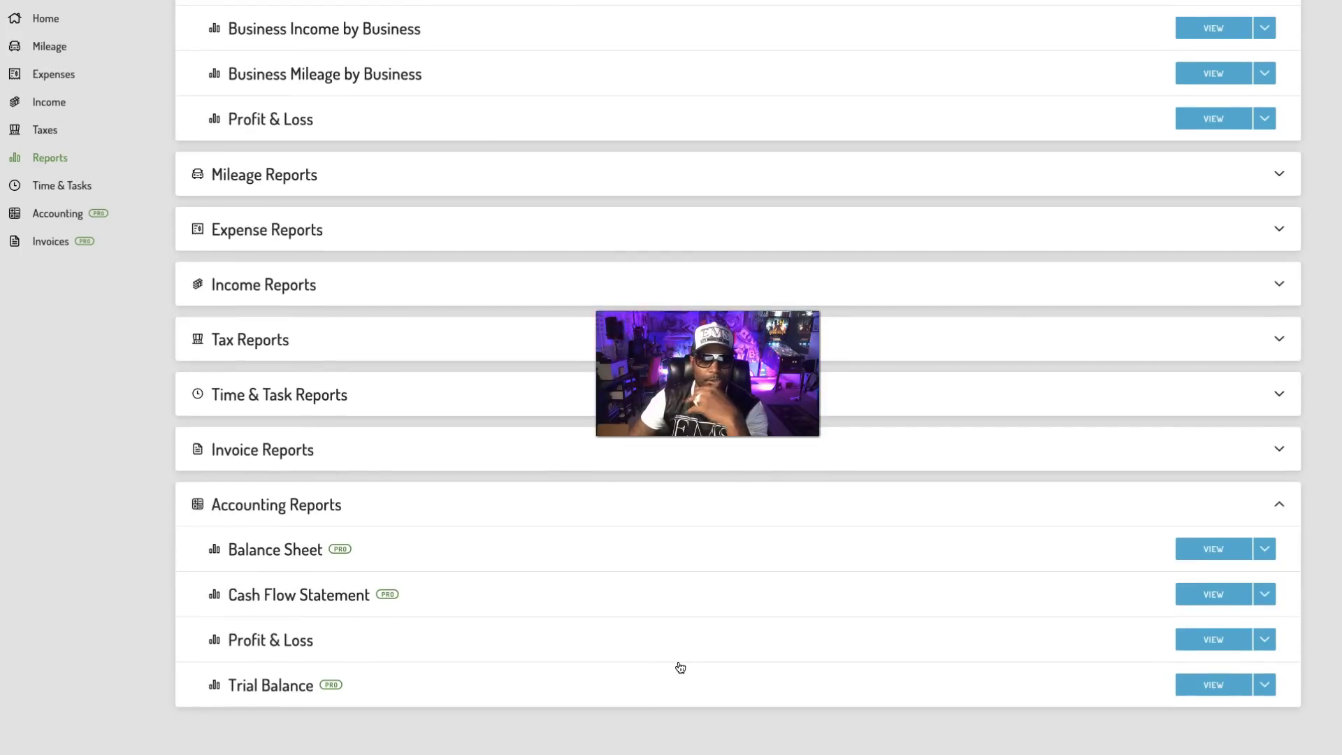
scroll(680, 668, "up", 2)
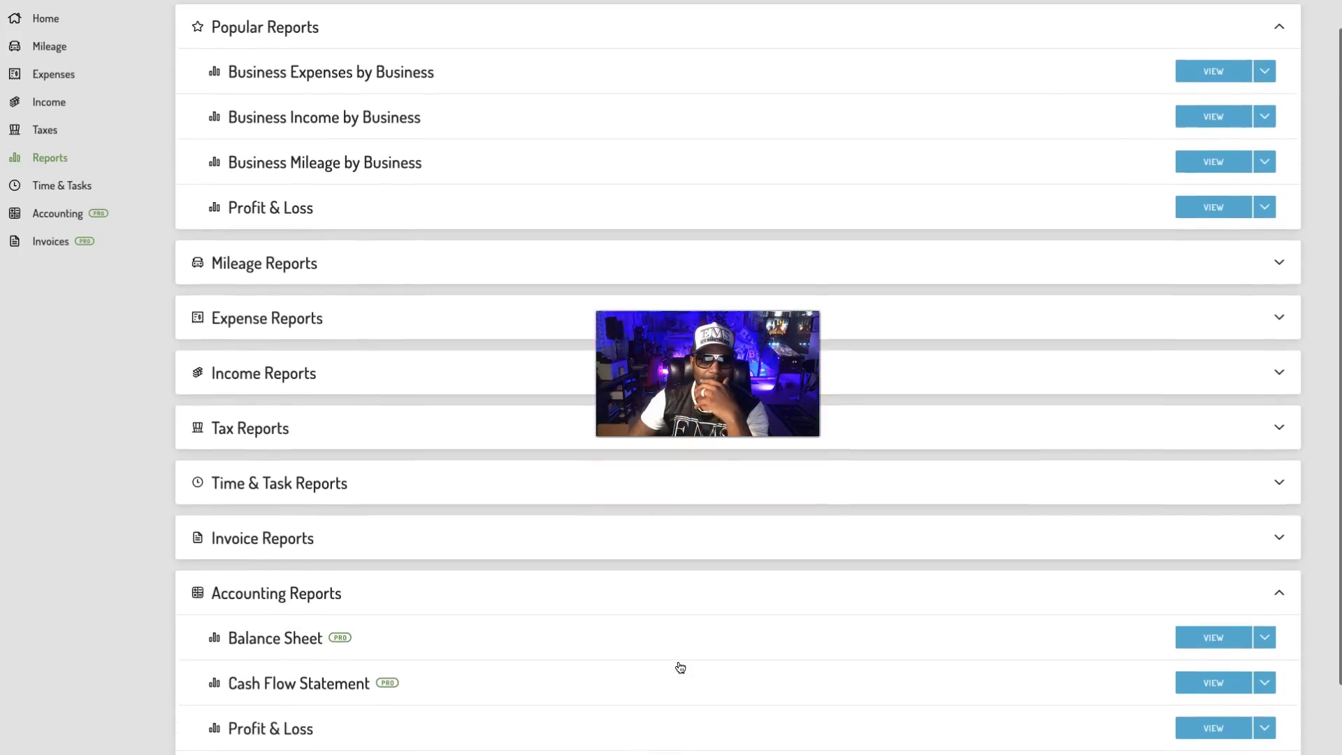
left_click(688, 578)
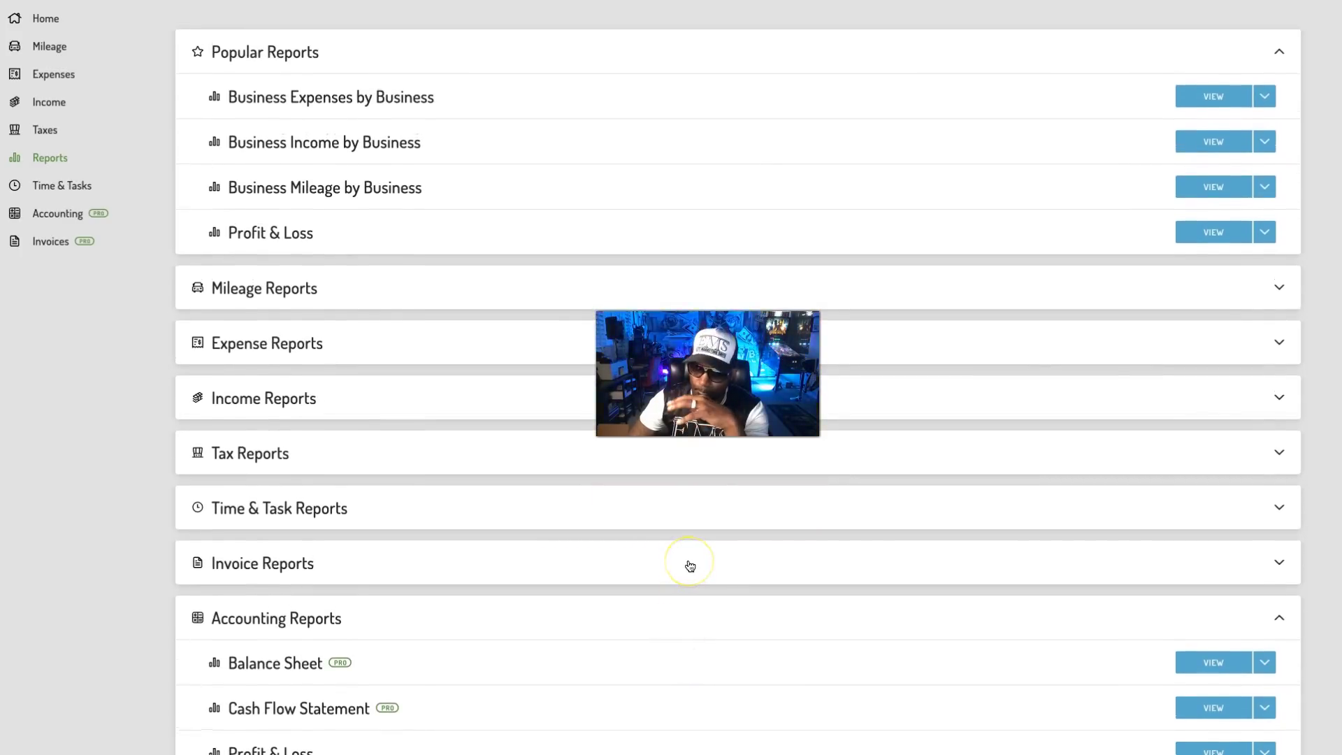
Step: Expand the Tax Reports and Expense Reports groups to view the reports they offer
left_click(714, 468)
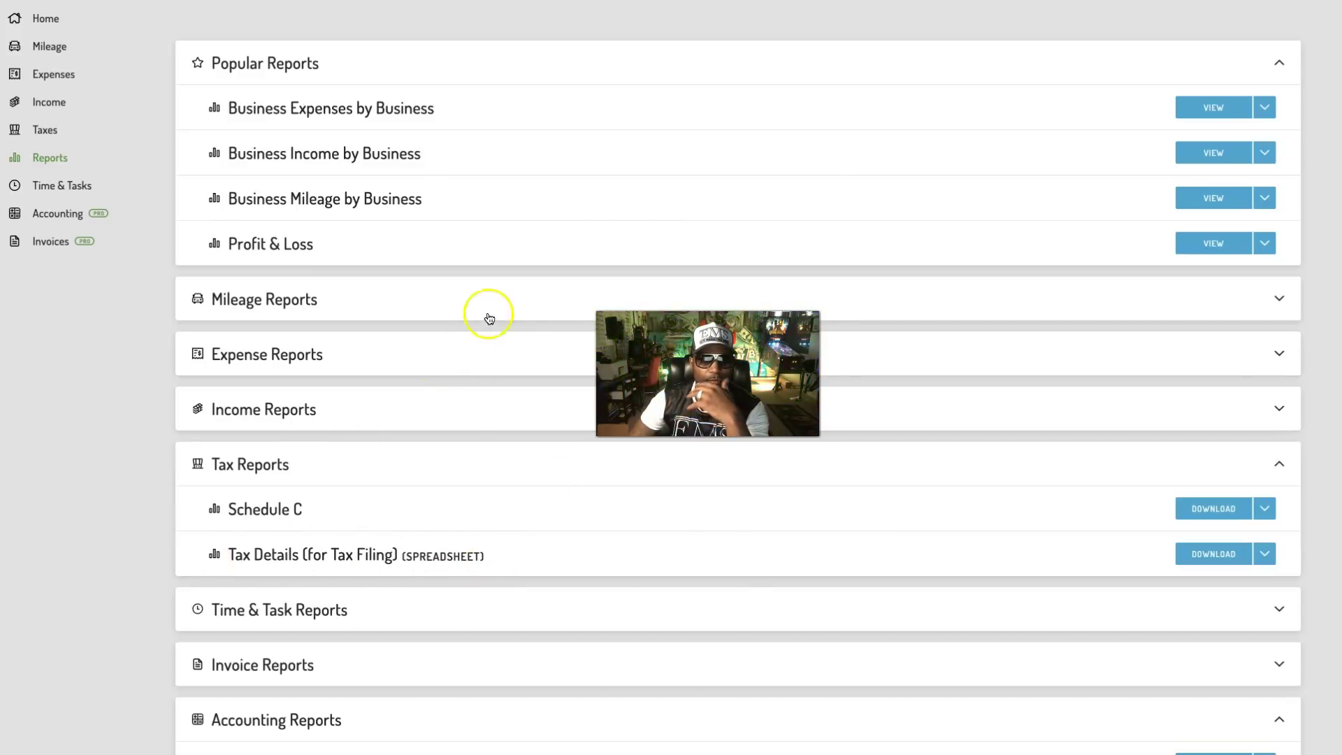
left_click(515, 345)
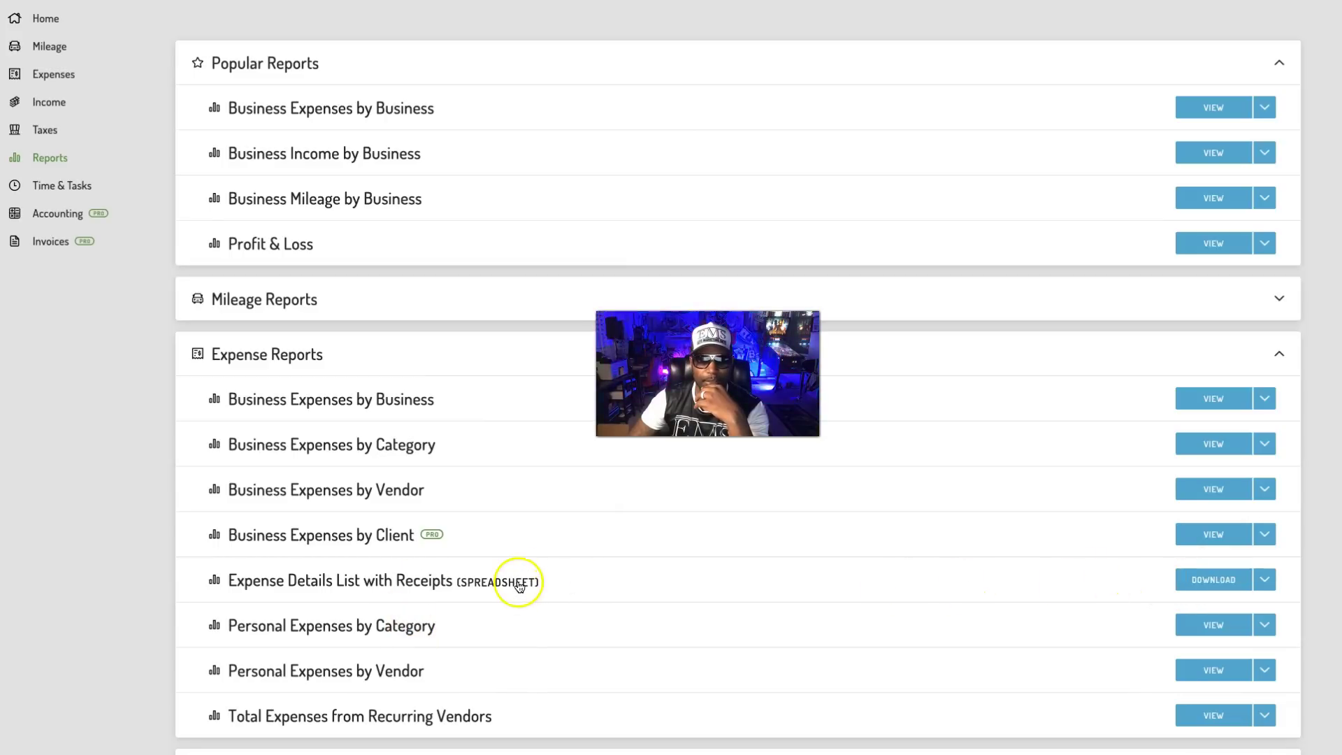
Step: Download the Expense Details List with Receipts spreadsheet for Jan 1, 2021 to Jan 1, 2022 and dismiss the notice
left_click(585, 584)
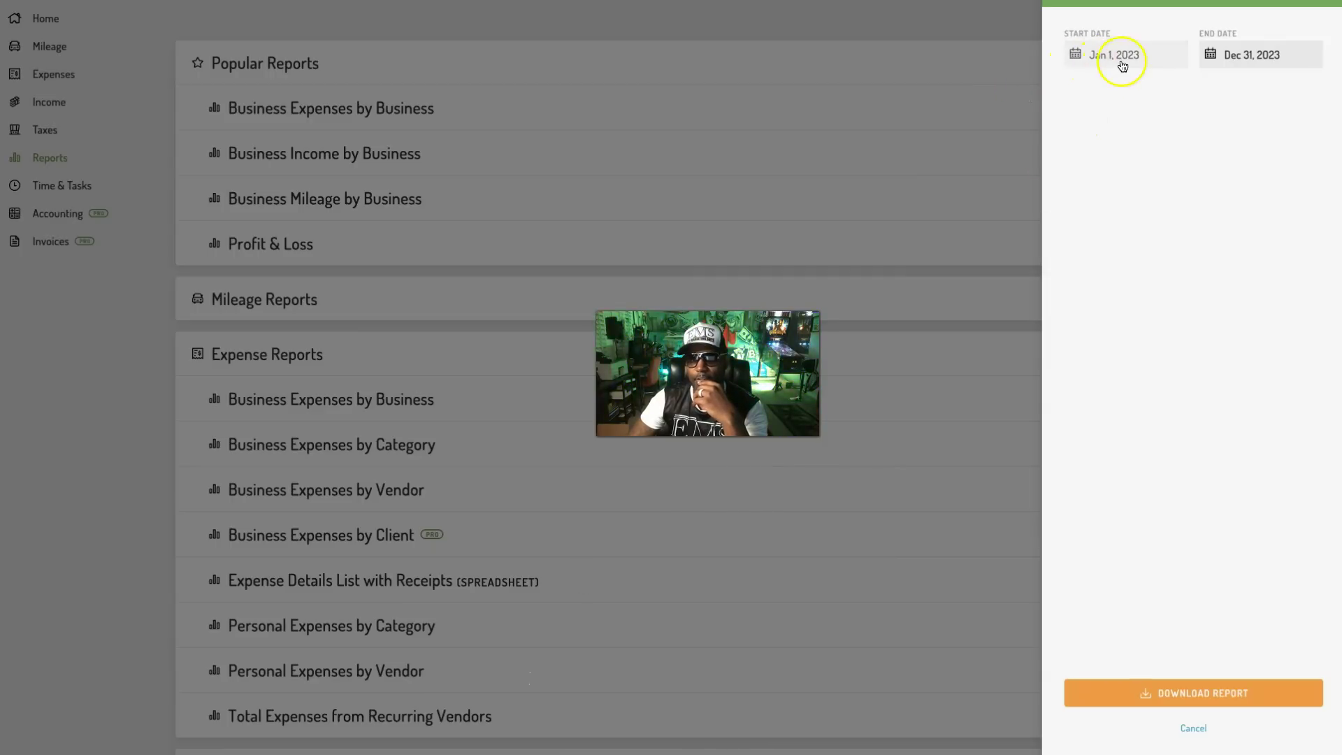
left_click(1081, 54)
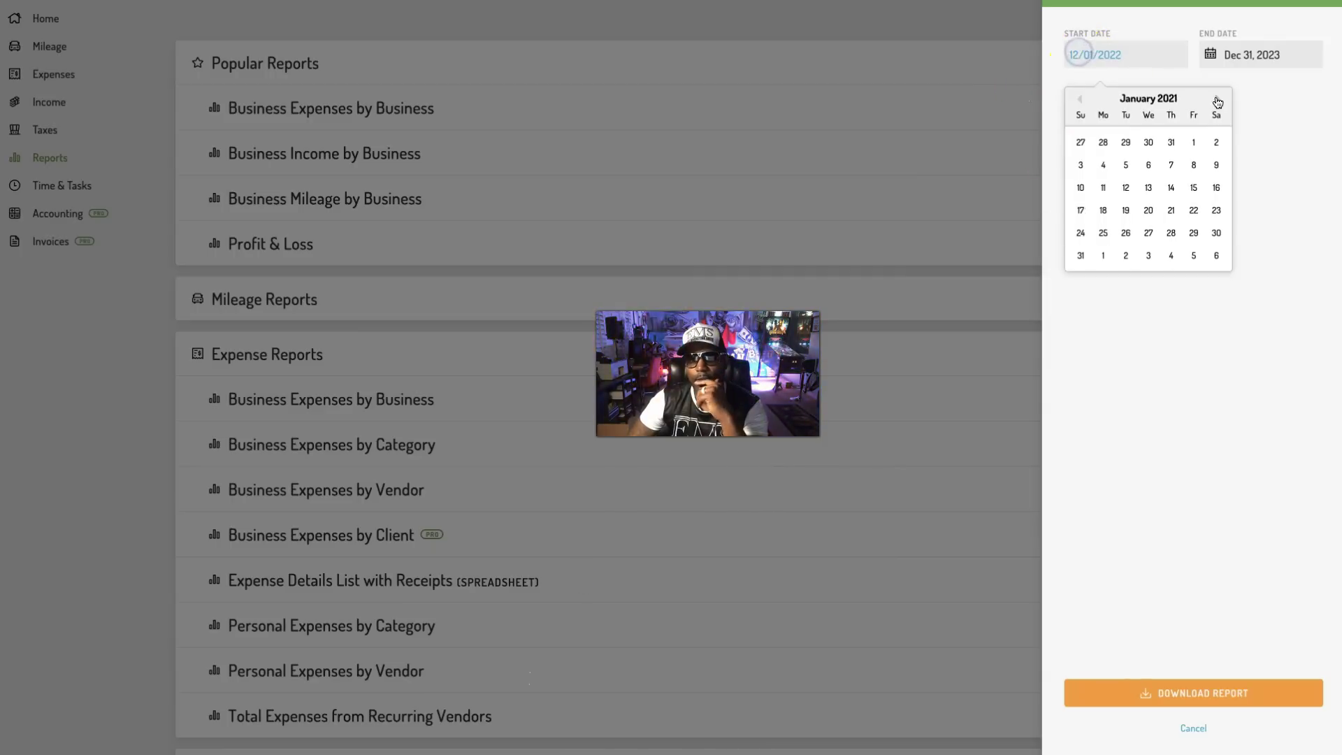
left_click(1194, 142)
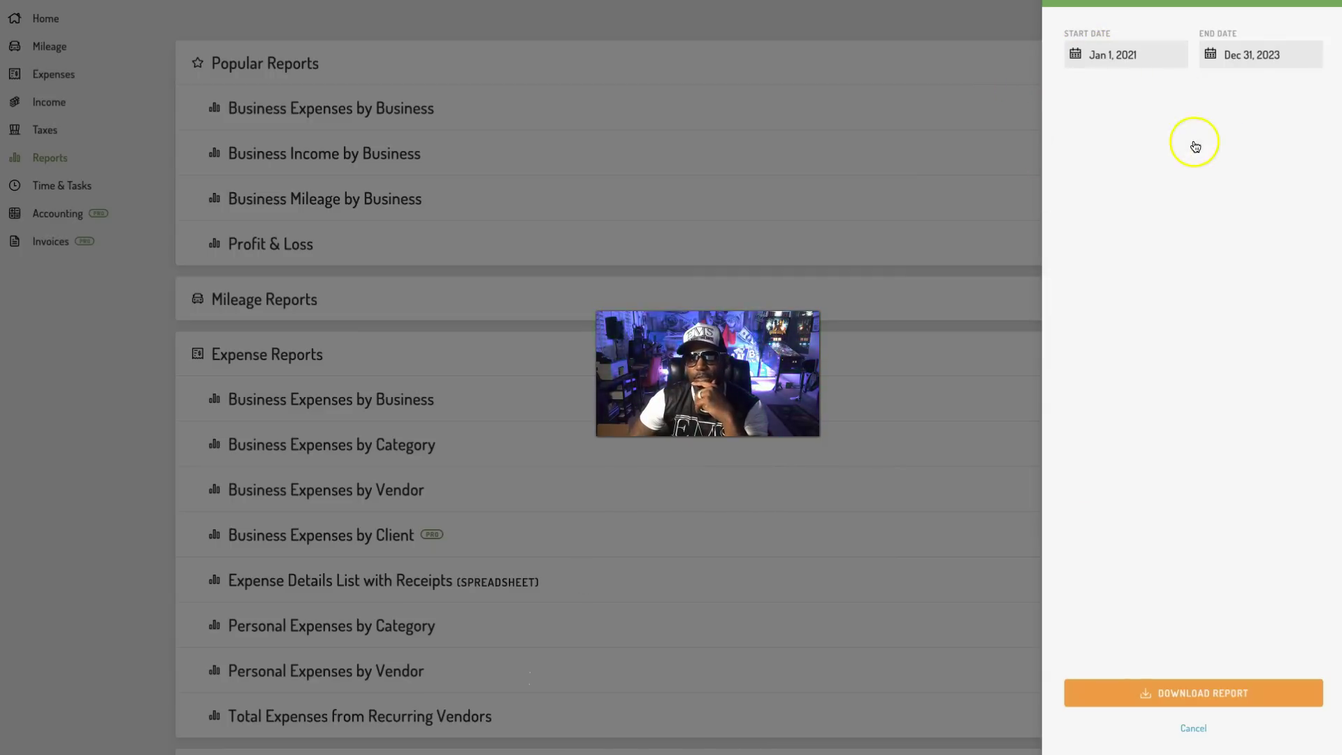
left_click(1283, 57)
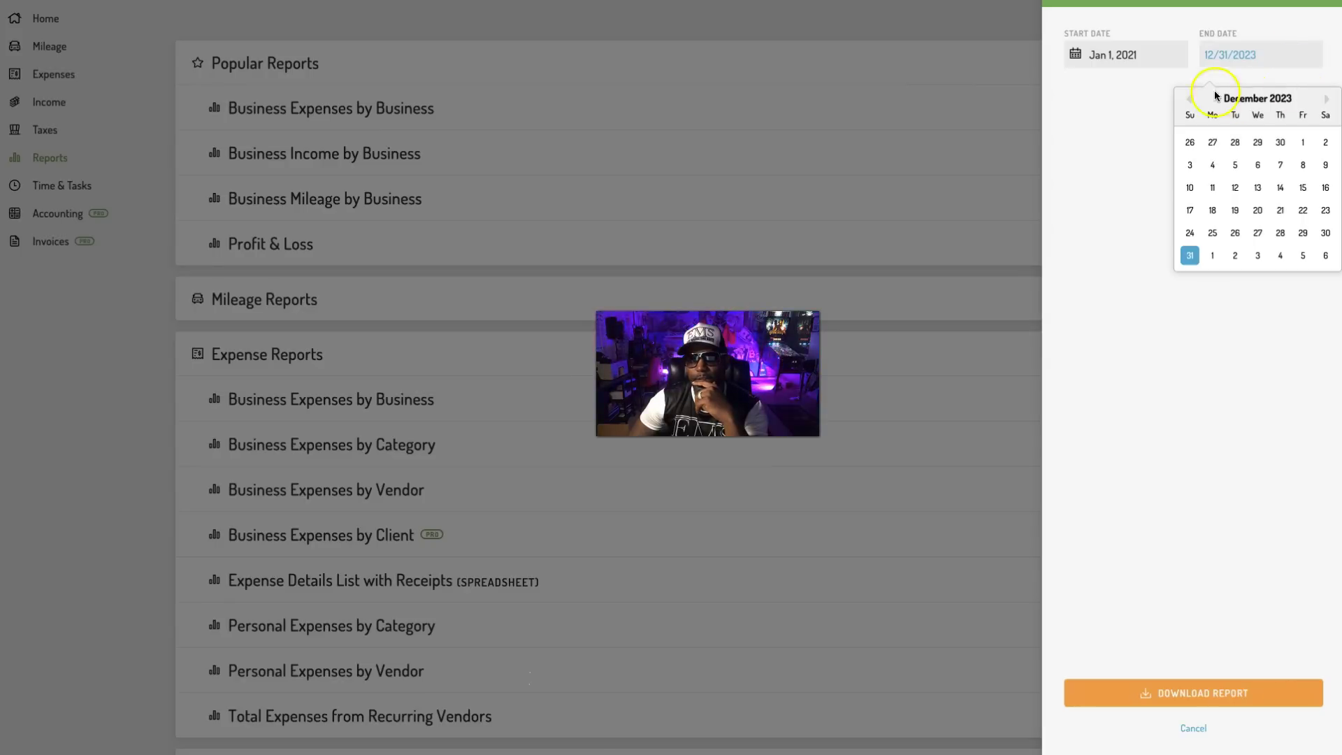
left_click(1191, 98)
left_click(1191, 98)
left_click(1192, 99)
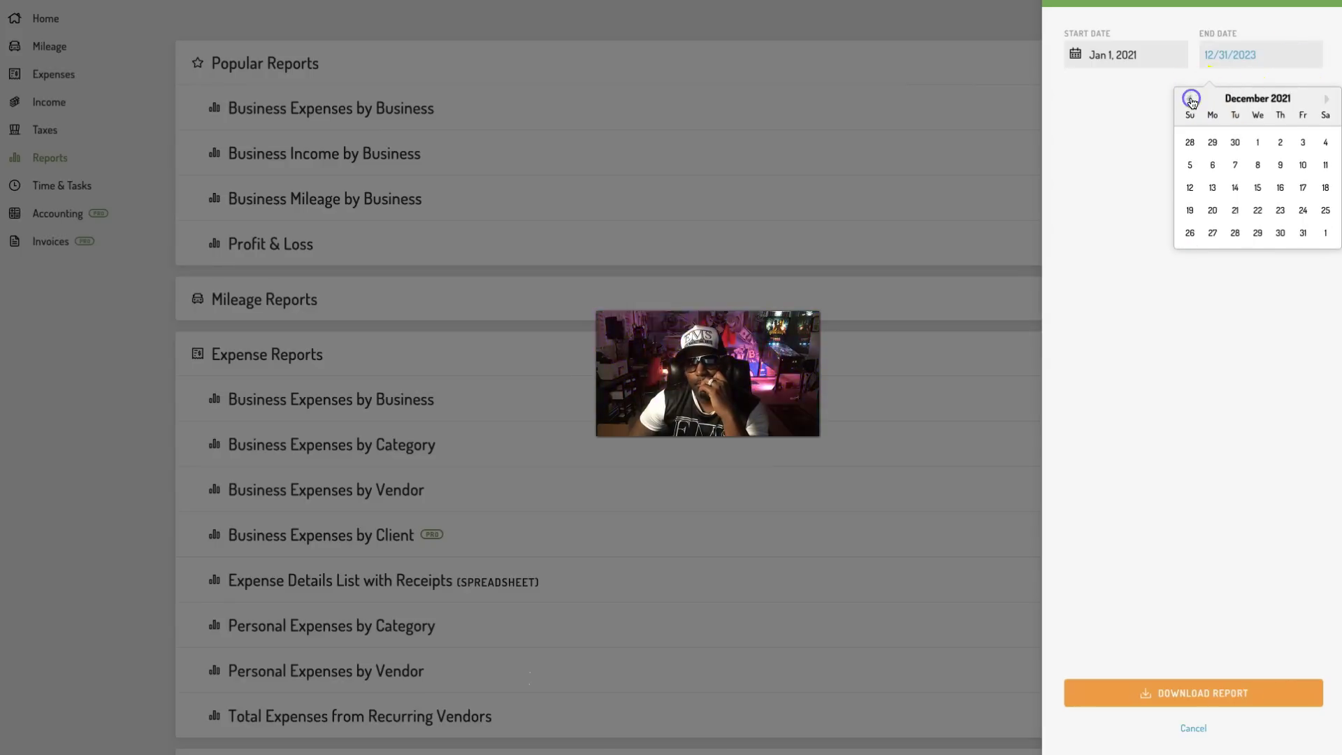
left_click(1326, 98)
left_click(1325, 142)
left_click(1228, 691)
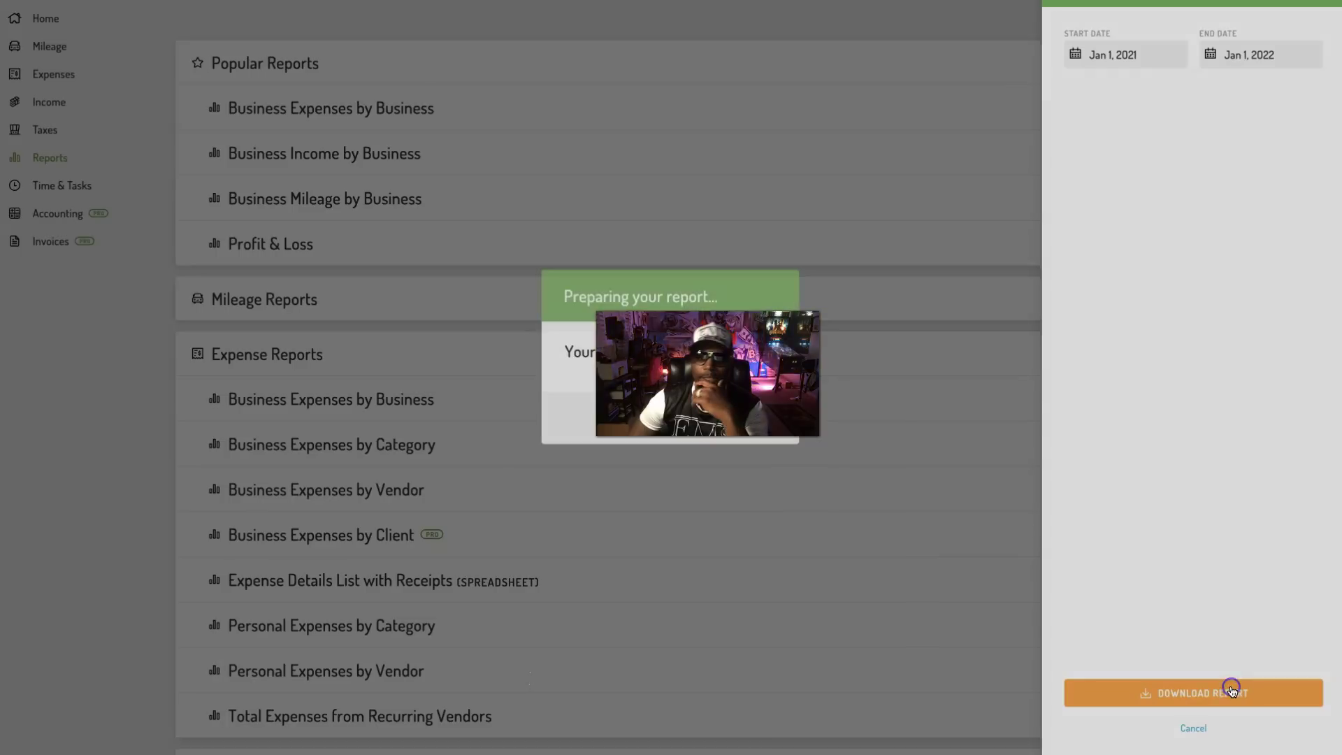
left_click(680, 421)
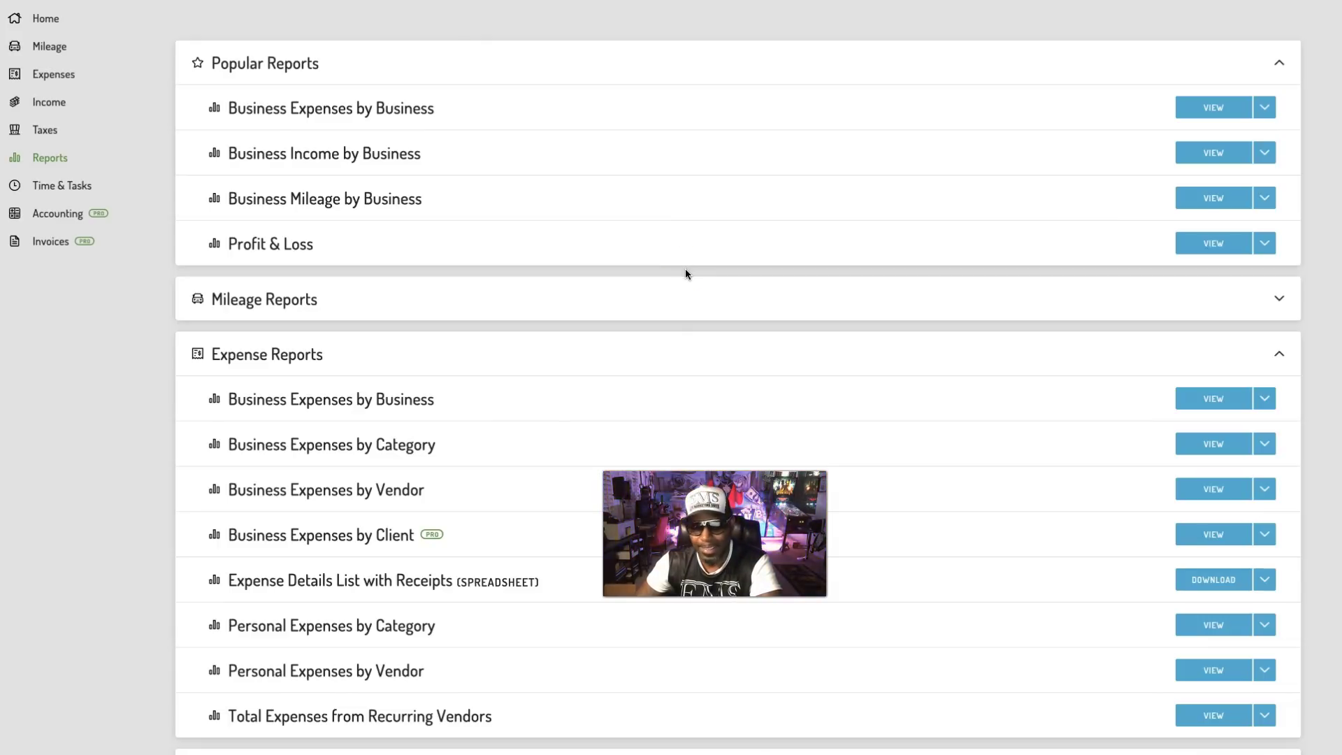
left_click(597, 308)
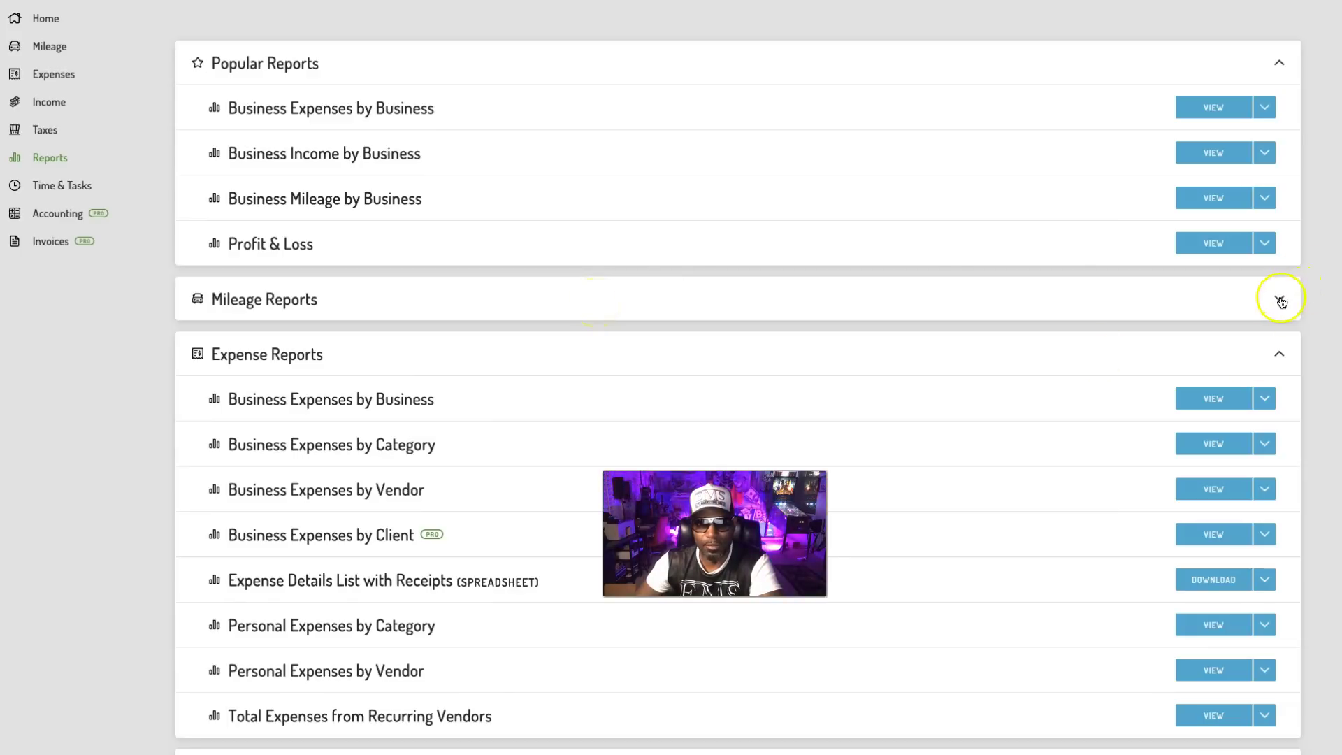
left_click(785, 316)
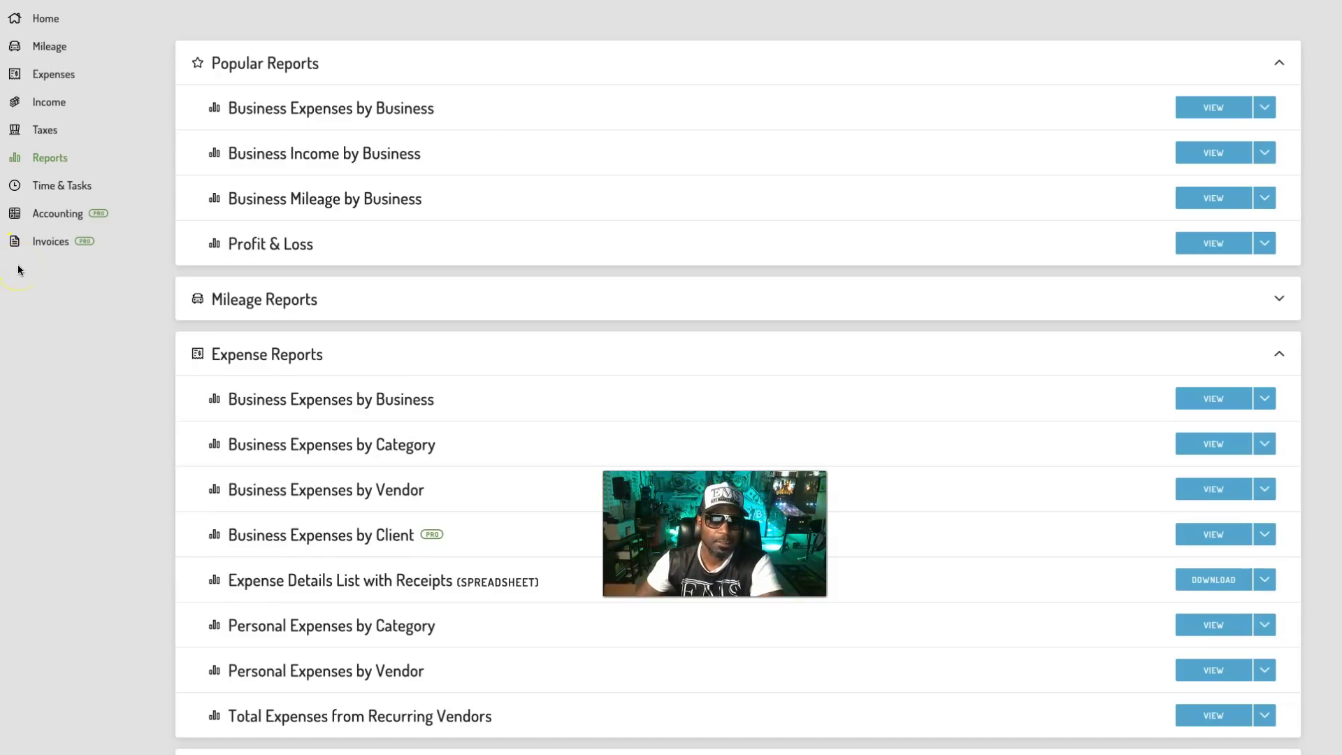
Step: Open the expenses section and expand the Jan 5, 2023 Walgreens expense to view its details and attached receipt
left_click(53, 74)
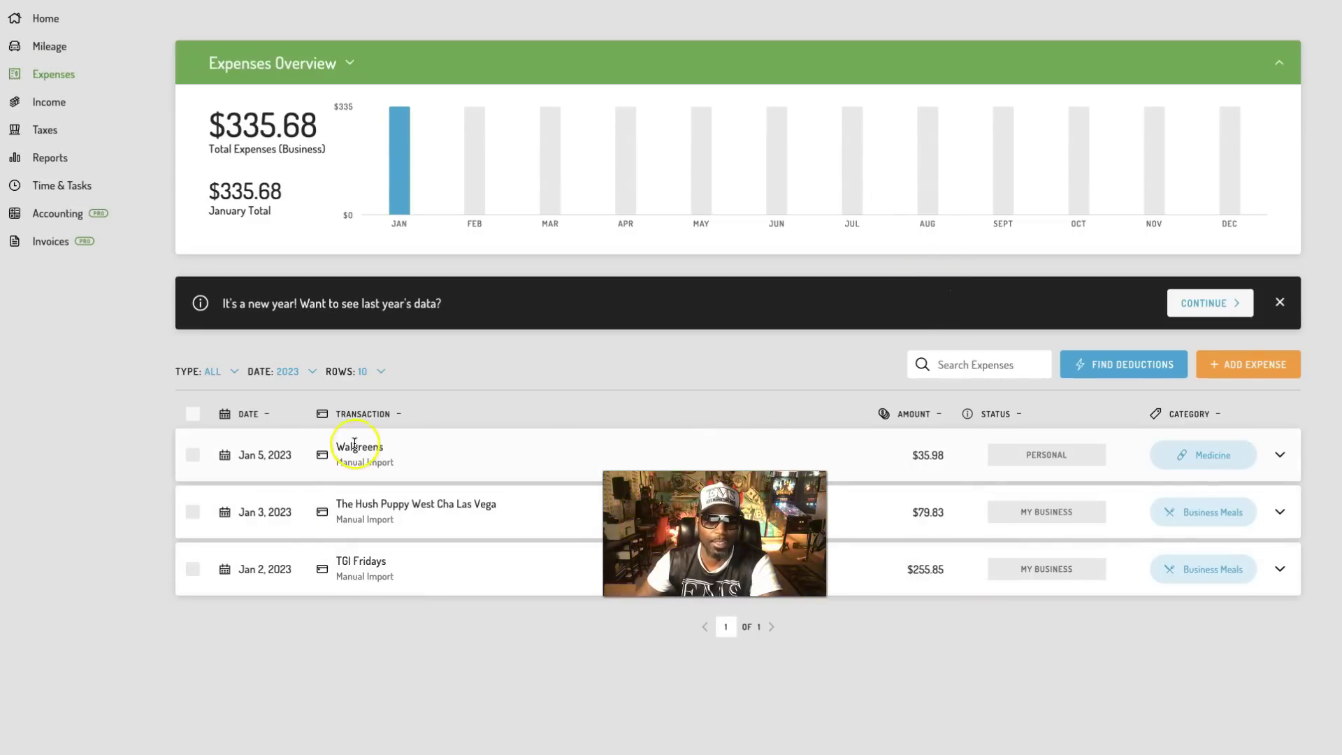
left_click(256, 455)
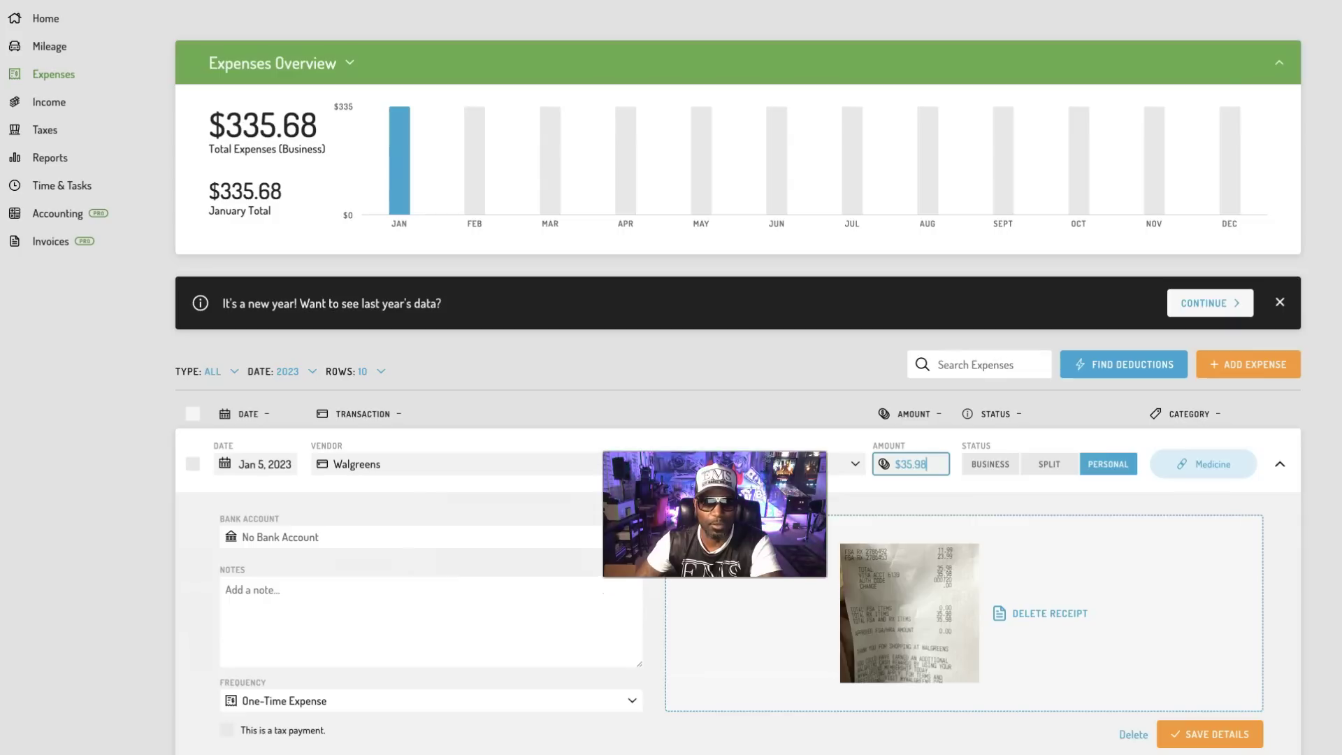
scroll(904, 600, "down", 1)
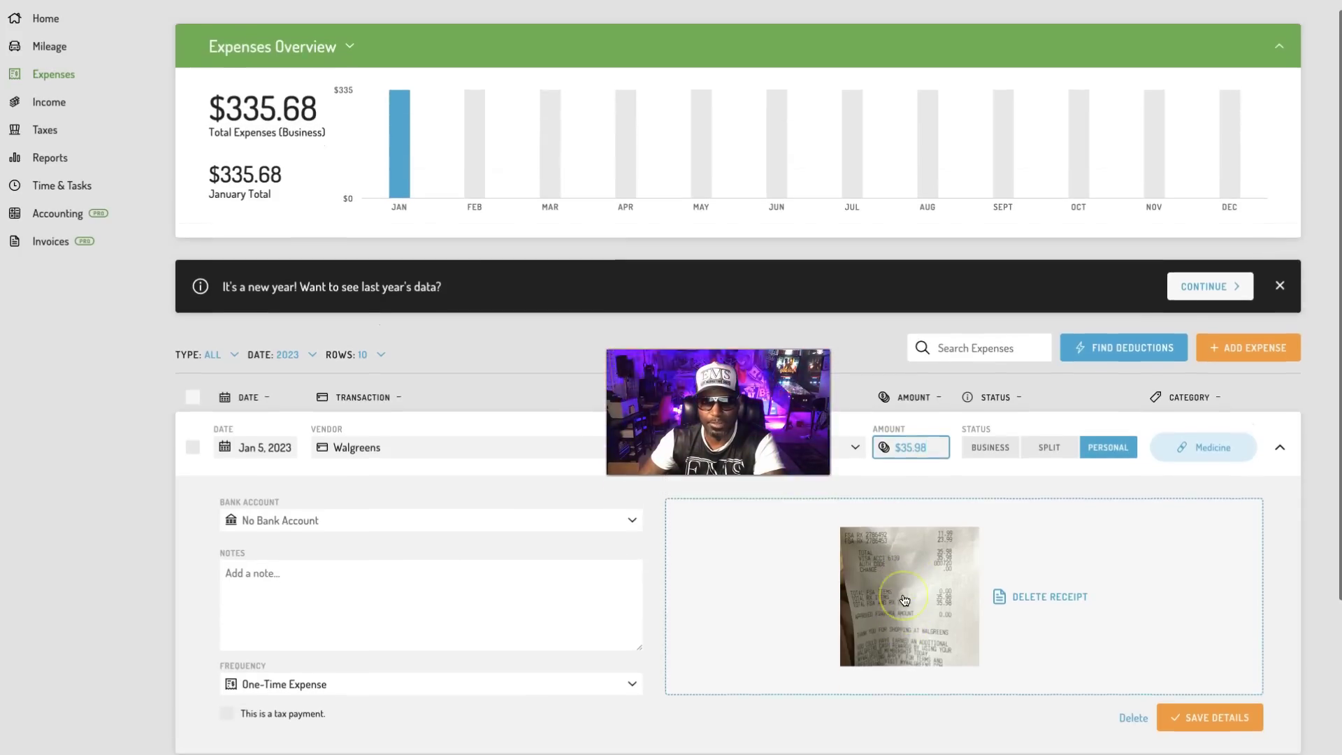
scroll(904, 600, "down", 3)
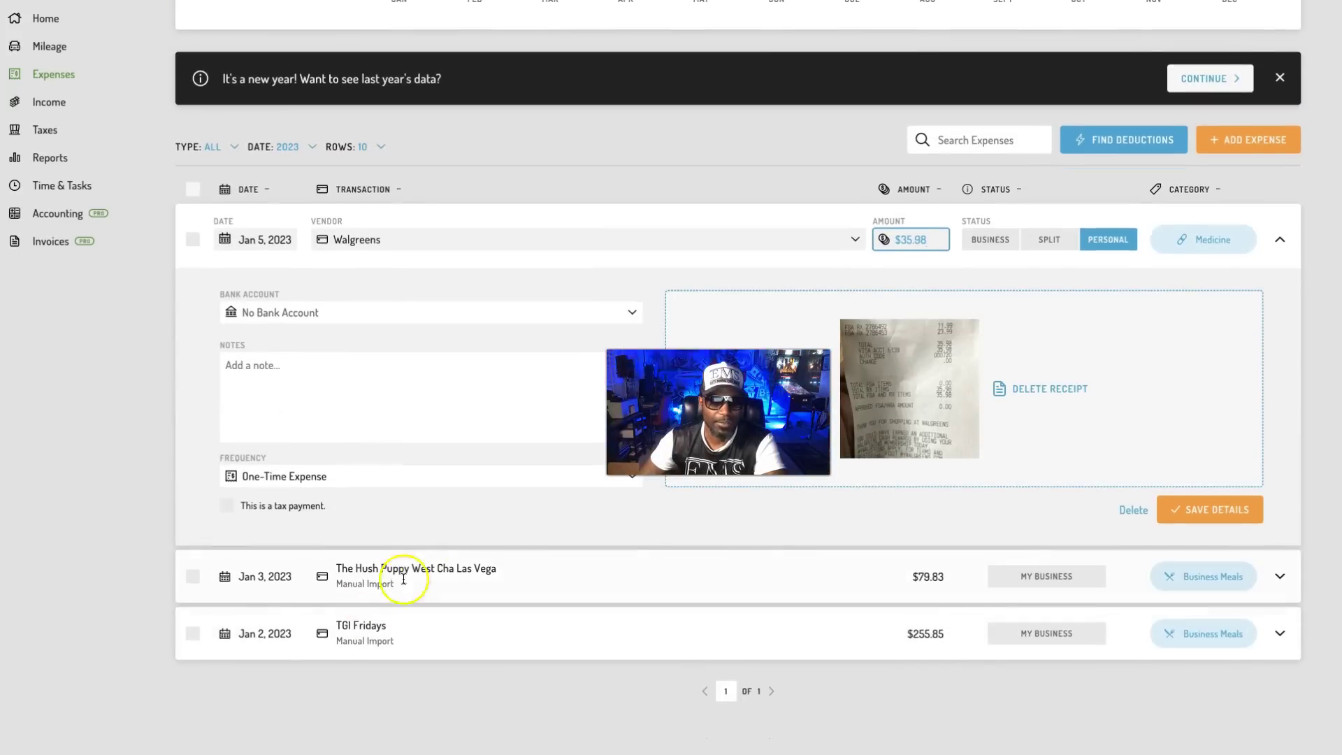
Step: Expand the Jan 3, 2023 Hush Puppy expense to view its details and attached receipt
left_click(428, 570)
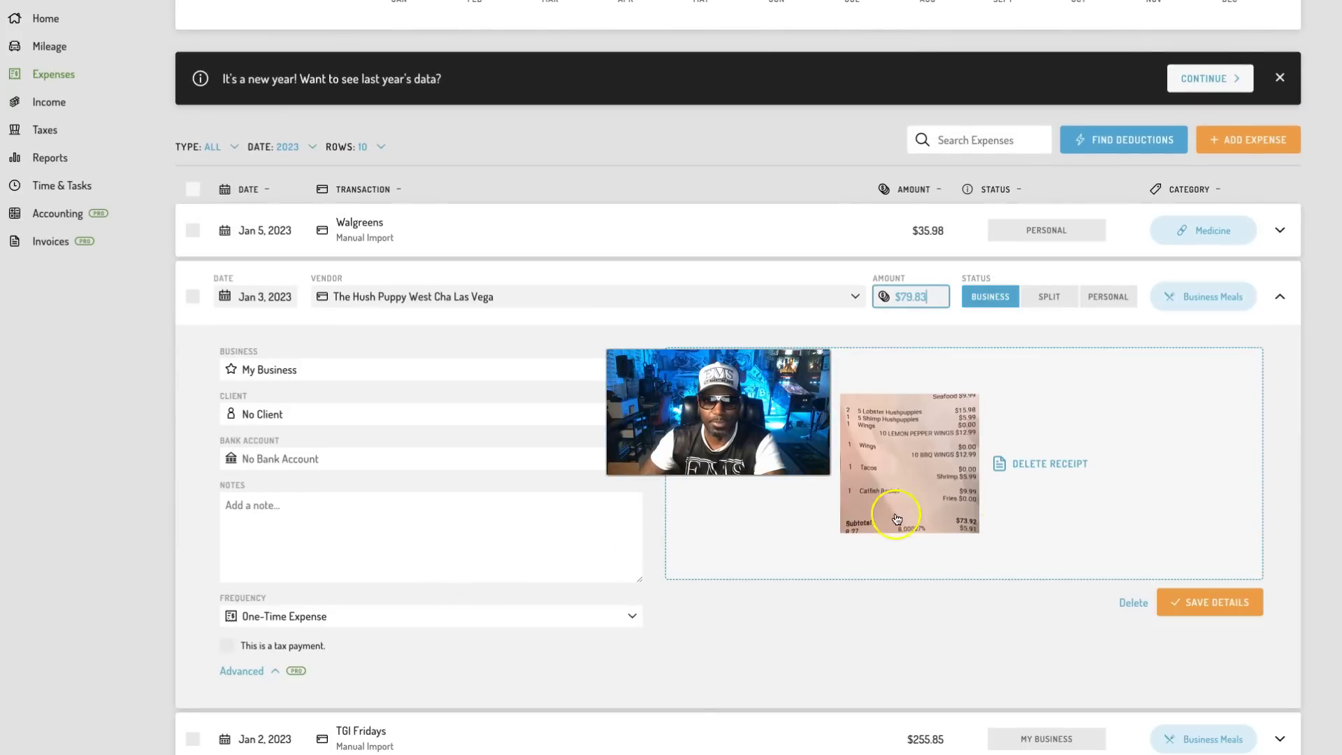
scroll(908, 503, "up", 1)
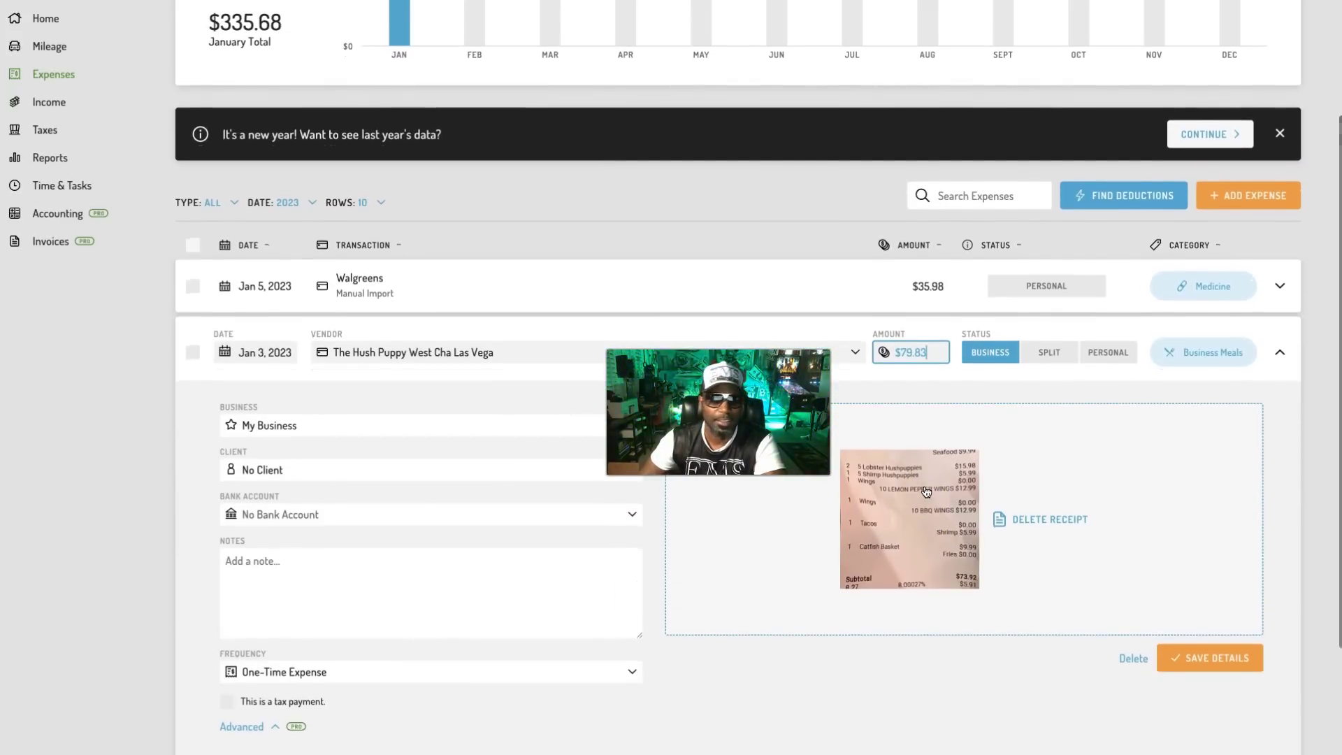
scroll(926, 492, "up", 3)
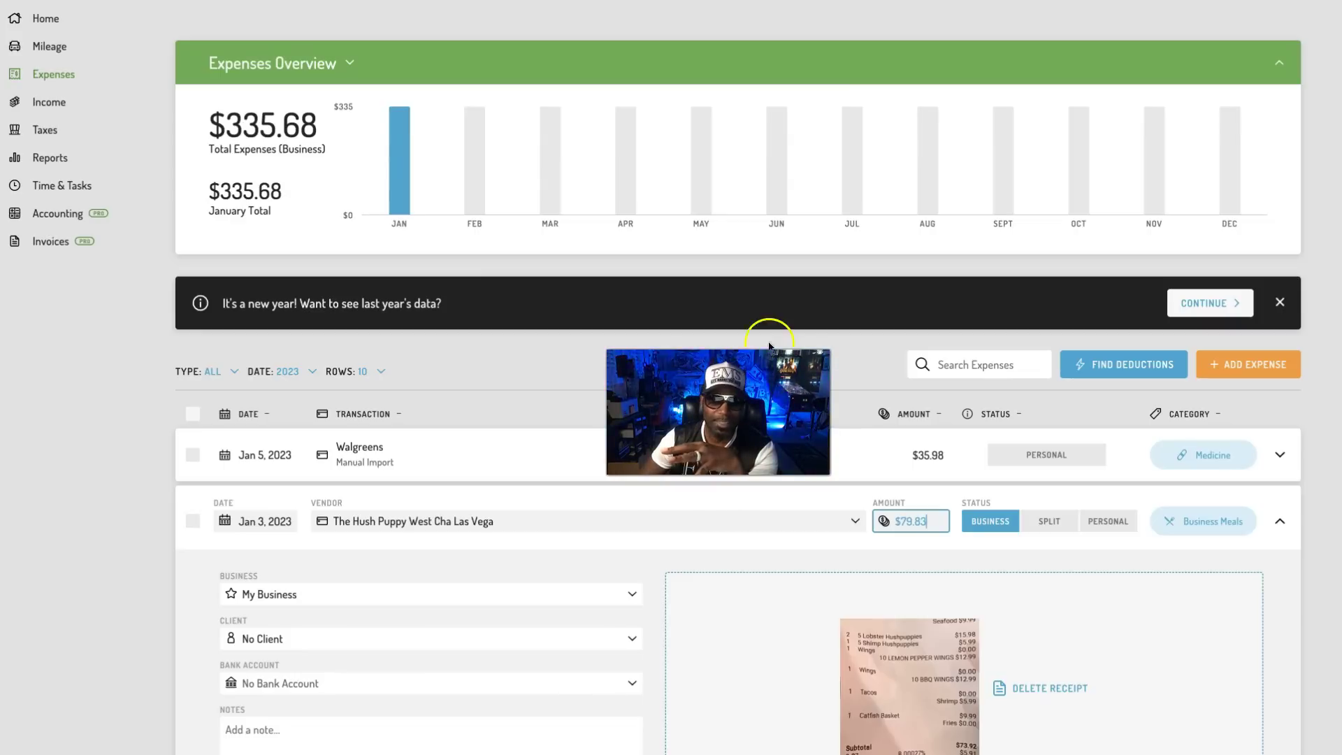
Step: Start a custom date range for the expenses list and set its start date to Jan 1, 2021
left_click(309, 375)
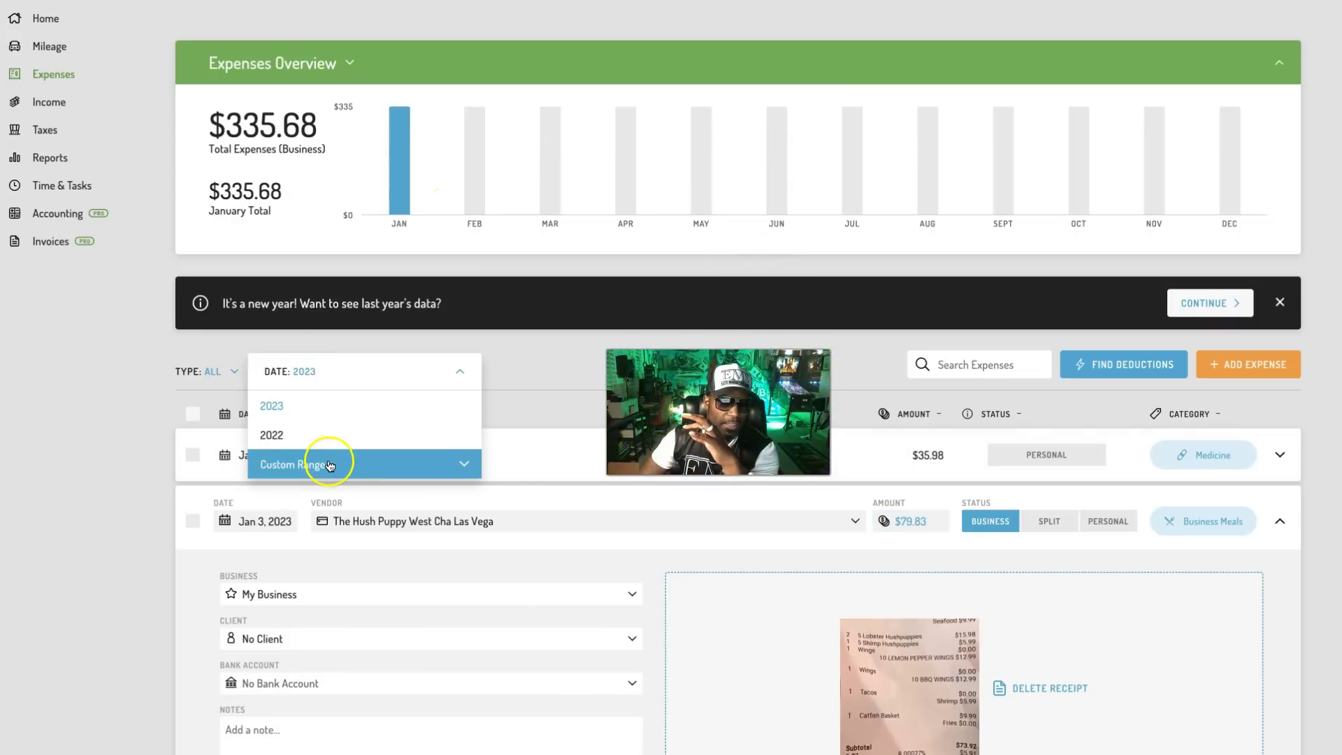
left_click(330, 466)
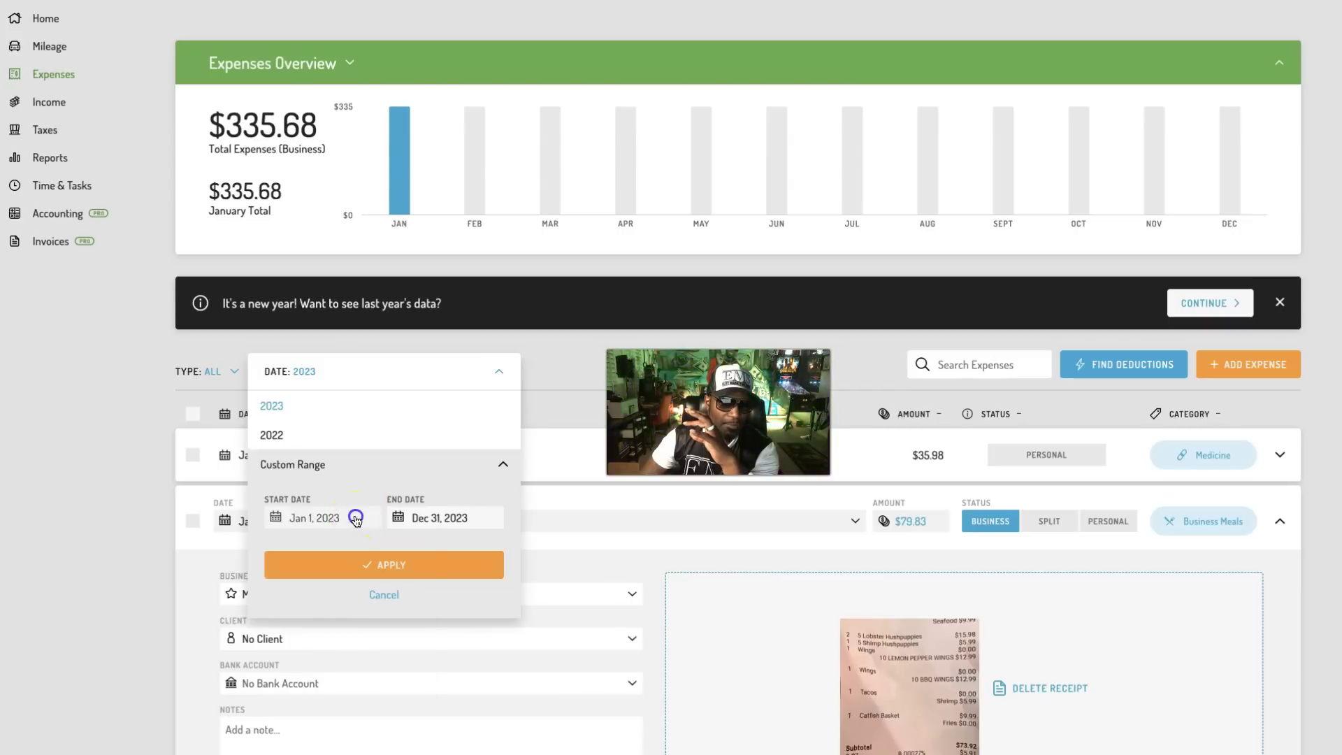
left_click(356, 518)
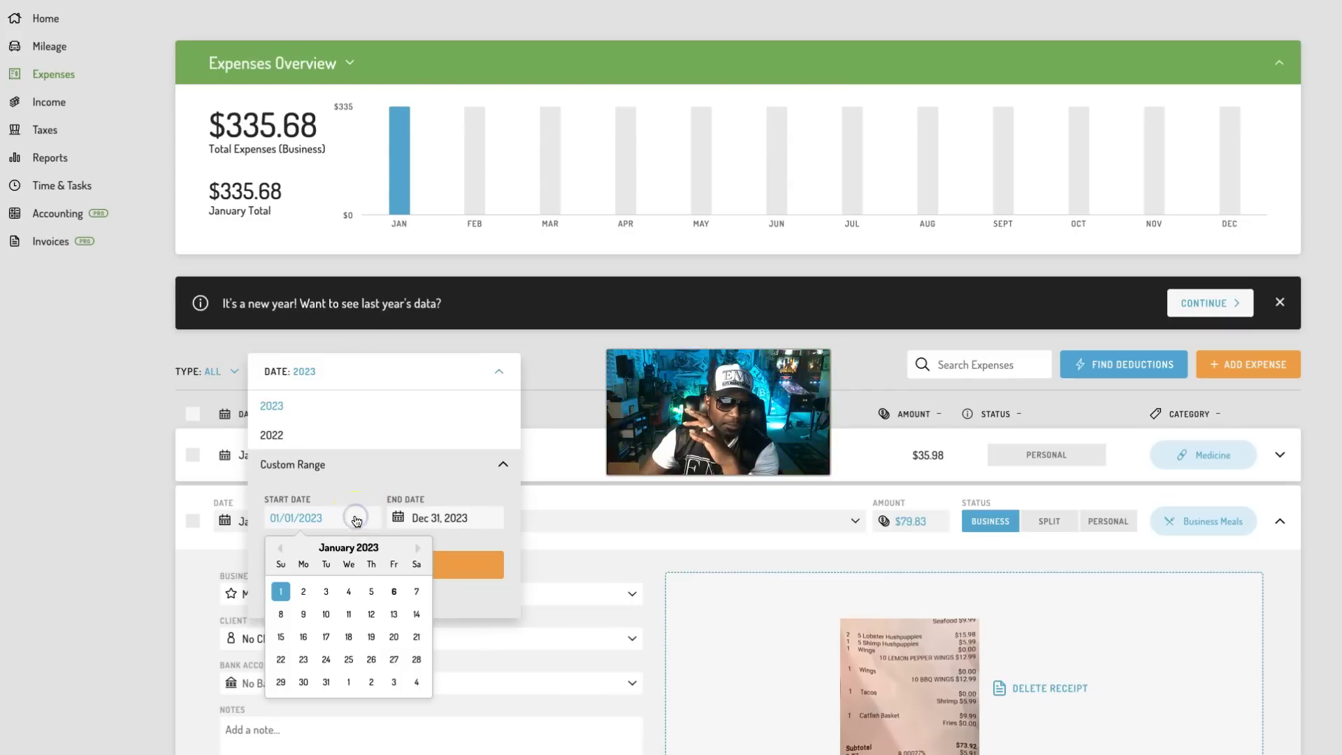
left_click(280, 549)
left_click(280, 549)
left_click(280, 549)
left_click(280, 549)
left_click(280, 549)
left_click(280, 549)
left_click(280, 548)
left_click(280, 548)
left_click(280, 549)
left_click(280, 548)
left_click(280, 549)
left_click(281, 549)
left_click(280, 549)
left_click(280, 548)
left_click(281, 548)
left_click(280, 549)
left_click(280, 548)
left_click(393, 592)
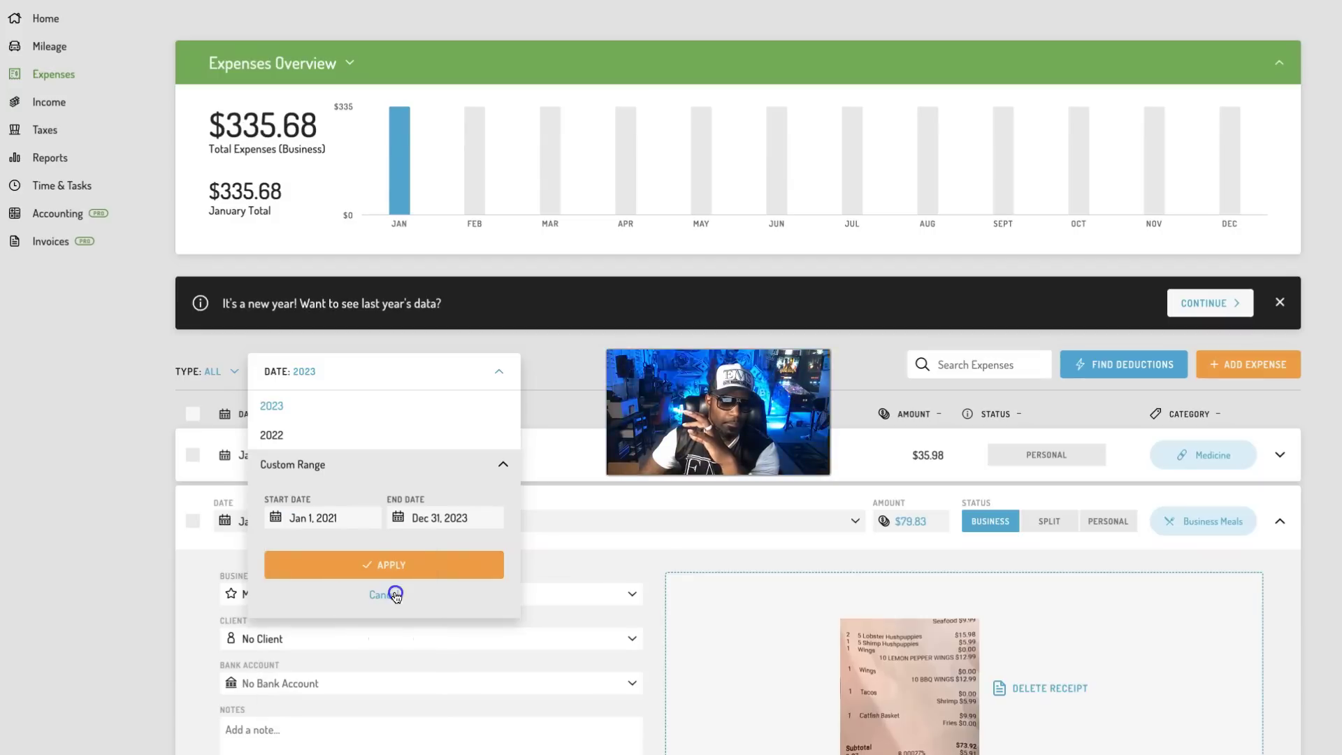
Step: Set the custom range's end date to Dec 31, 2021 and apply the date filter to the expenses
left_click(458, 518)
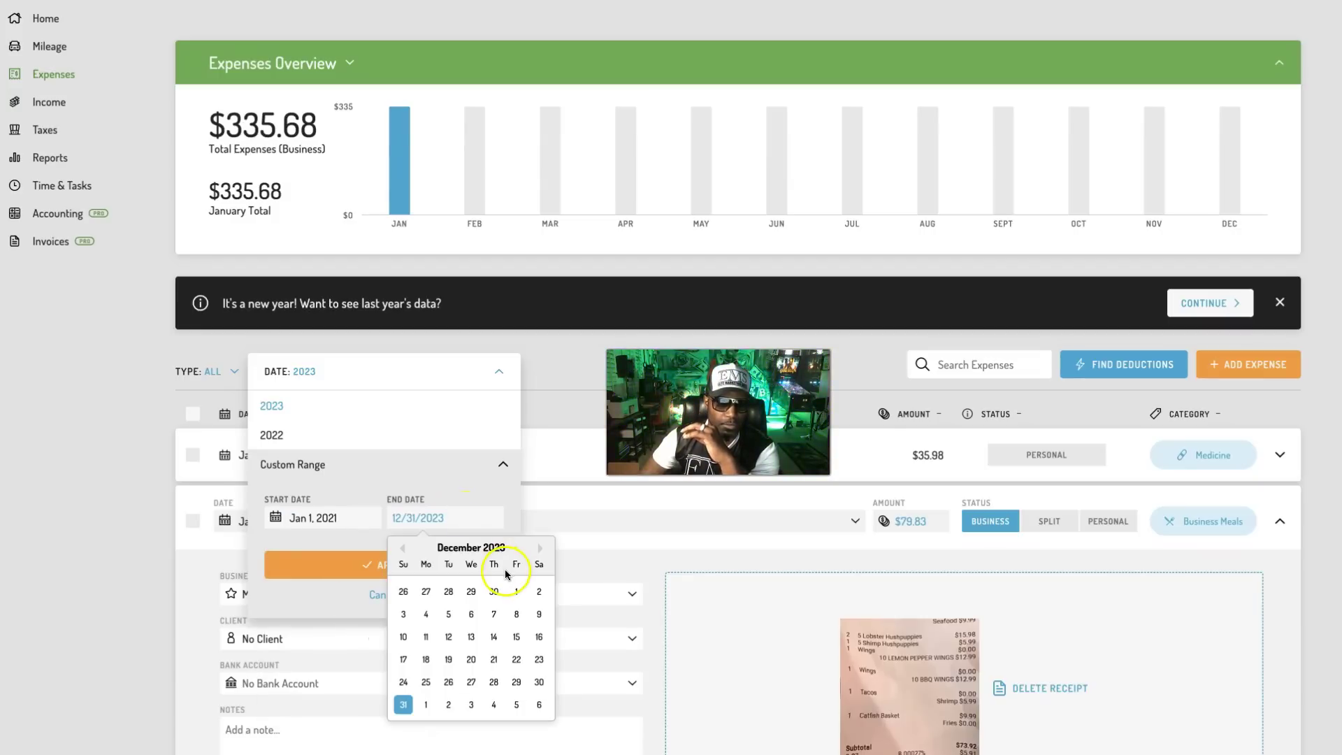
left_click(403, 548)
left_click(403, 549)
left_click(403, 548)
left_click(403, 549)
left_click(403, 549)
left_click(403, 548)
left_click(402, 548)
left_click(403, 549)
left_click(402, 549)
left_click(402, 549)
left_click(402, 549)
left_click(540, 549)
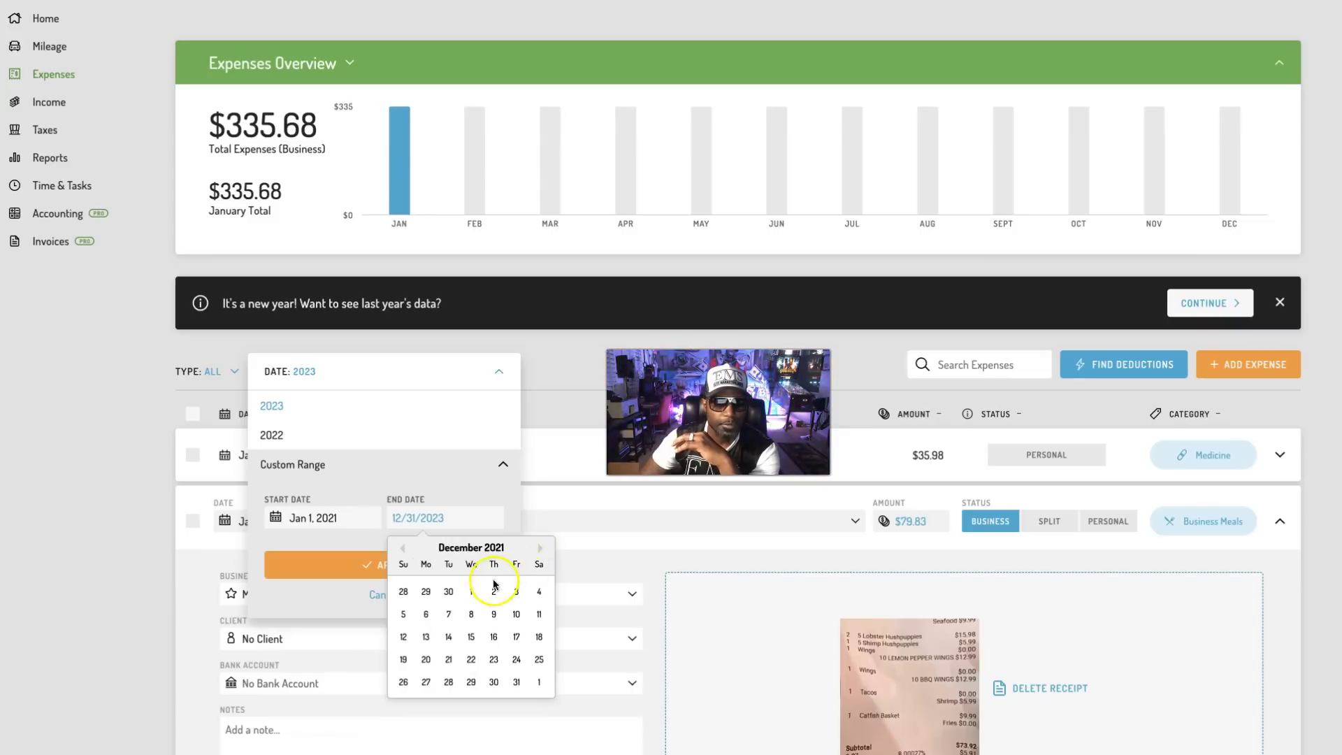
left_click(517, 683)
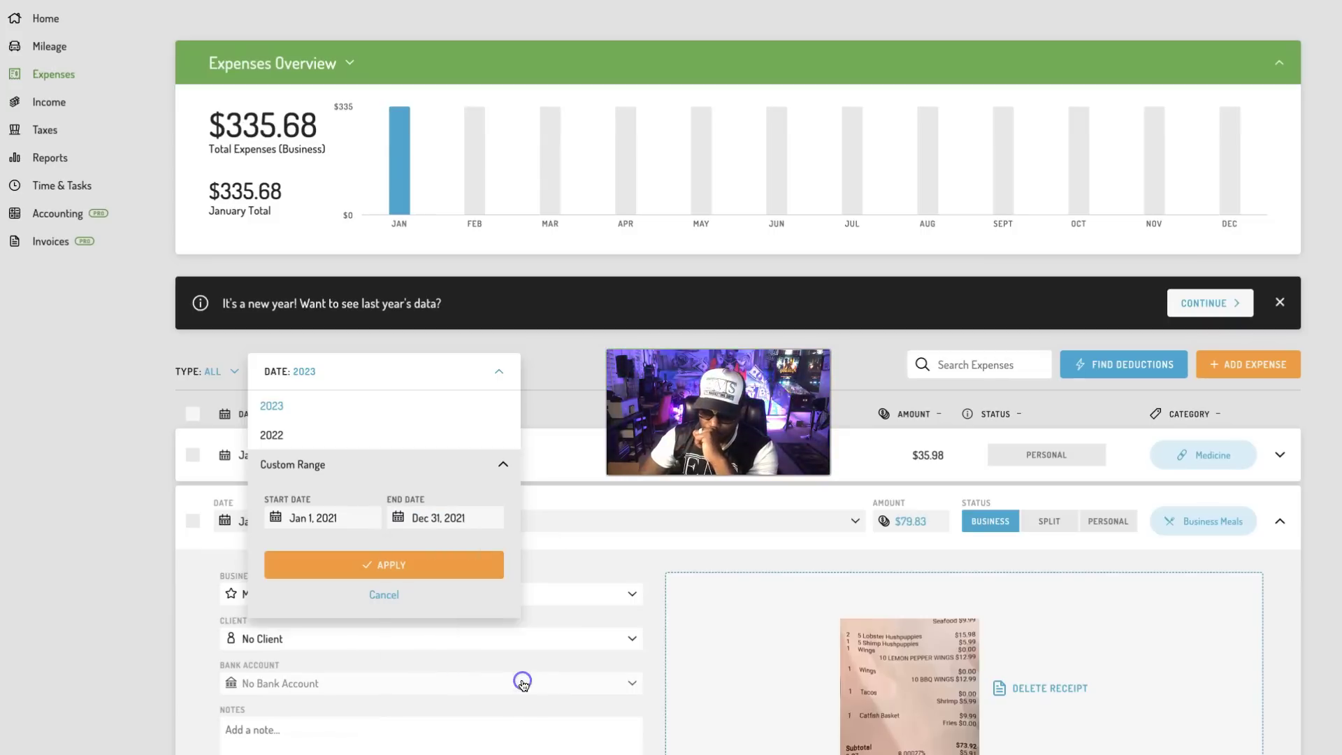
left_click(435, 566)
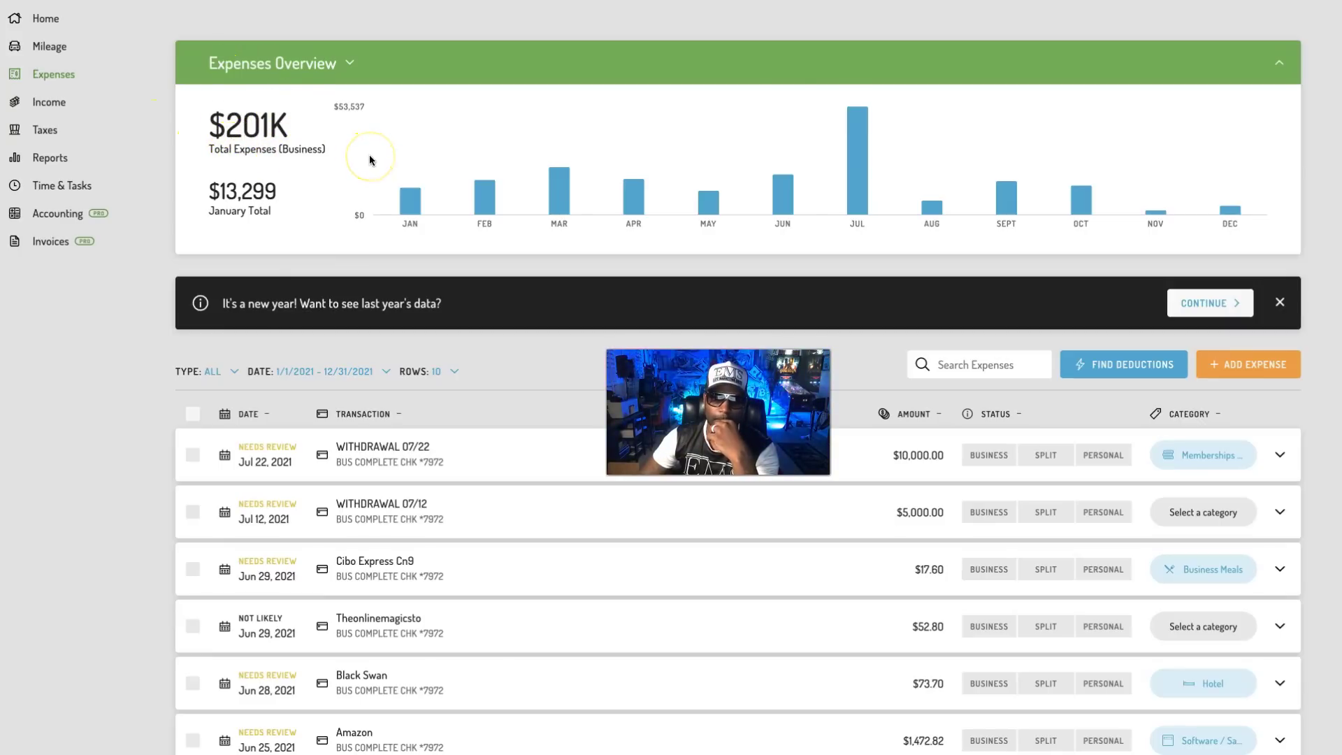
Step: Examine the 2021 expenses list, including transaction amounts, statuses and categories, and the yearly overview
scroll(525, 503, "down", 1)
scroll(525, 504, "down", 3)
scroll(525, 505, "up", 4)
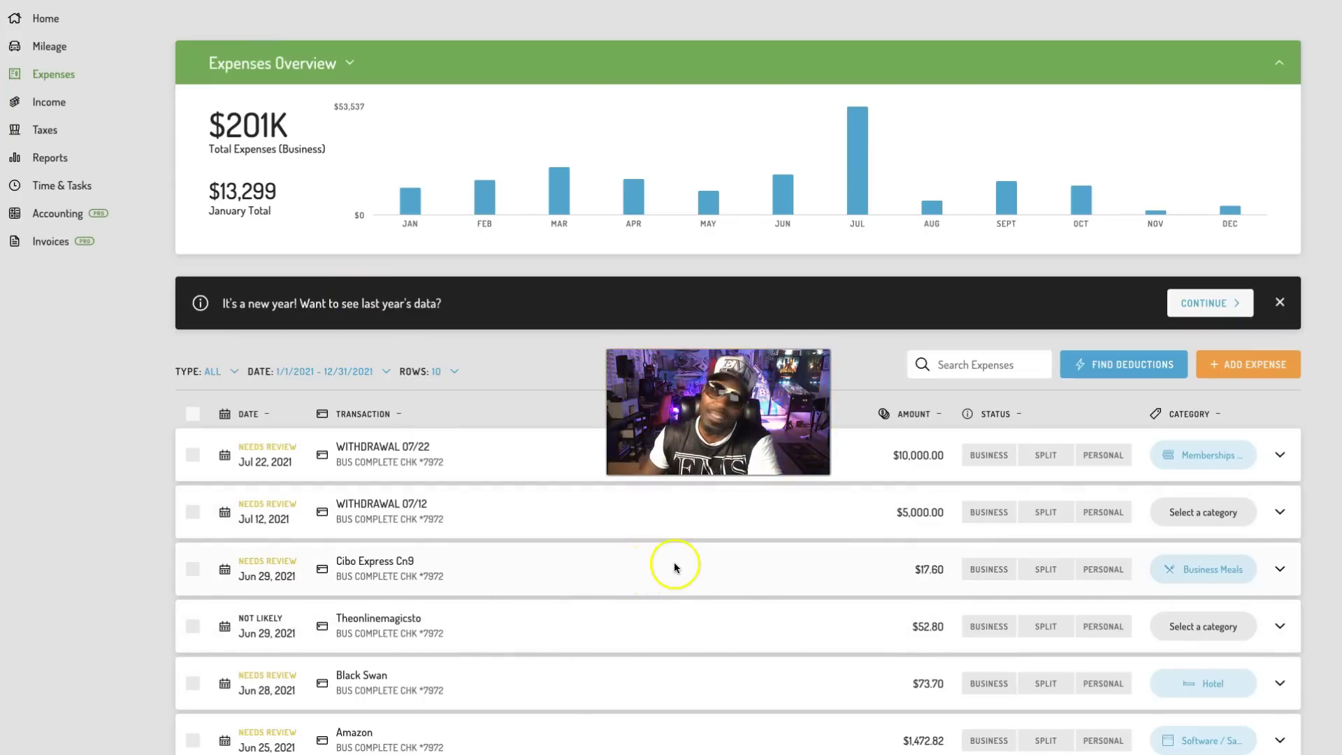
scroll(670, 568, "down", 1)
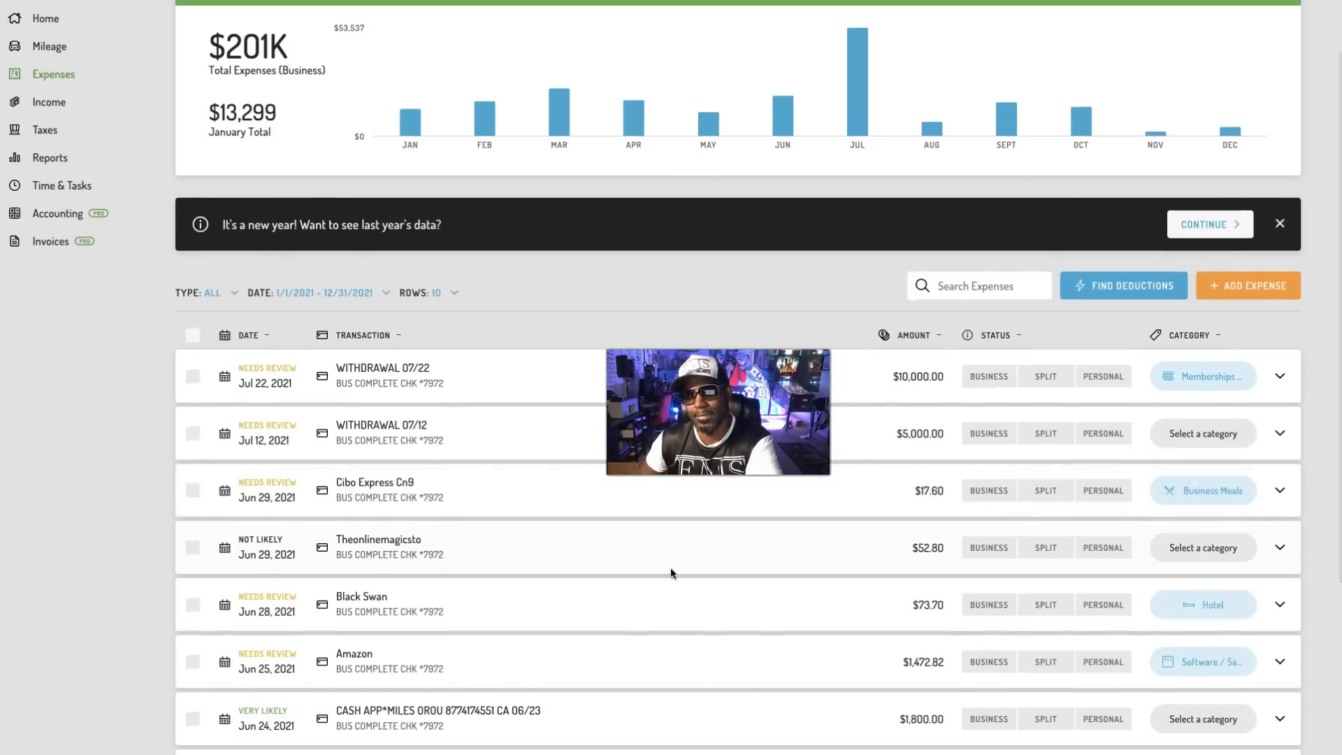
scroll(669, 567, "down", 3)
scroll(670, 568, "up", 1)
scroll(670, 568, "up", 3)
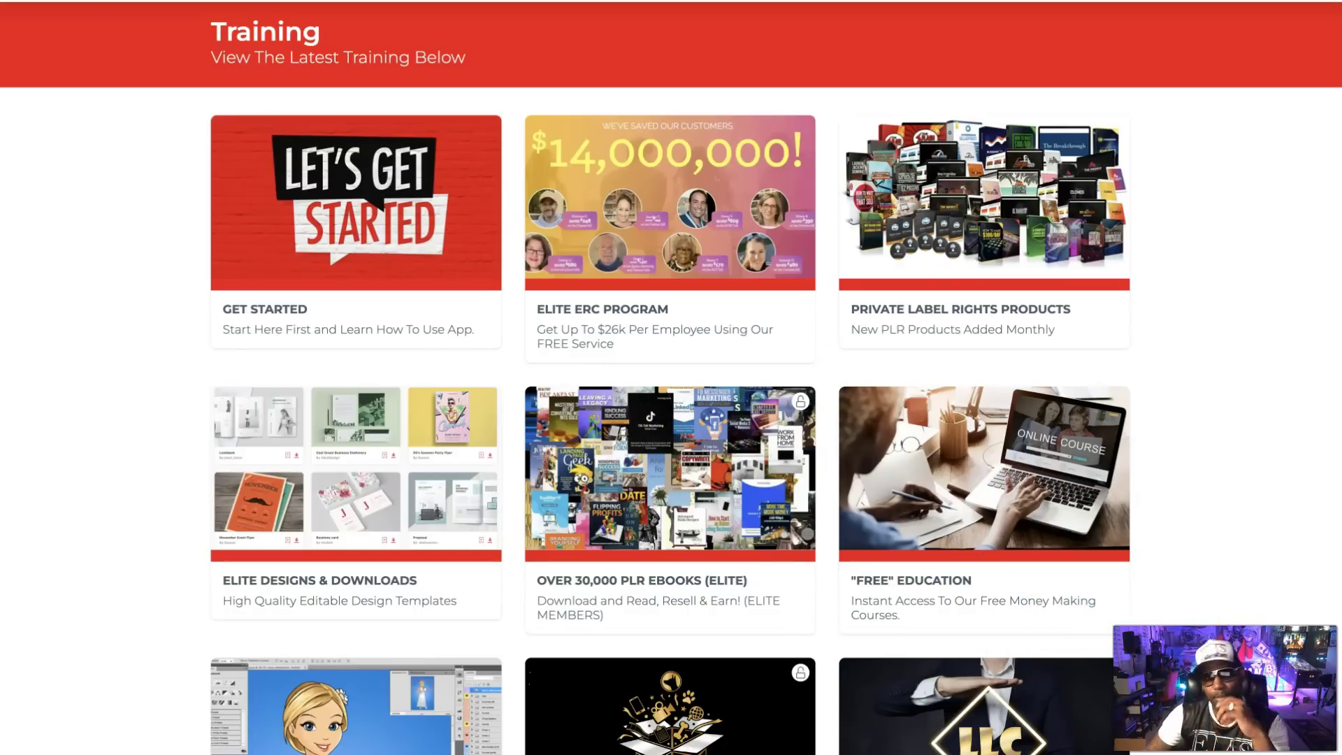
Step: Look over the Training page's offerings and open the Private Label Rights Products collection
scroll(1173, 455, "down", 1)
scroll(1172, 455, "up", 1)
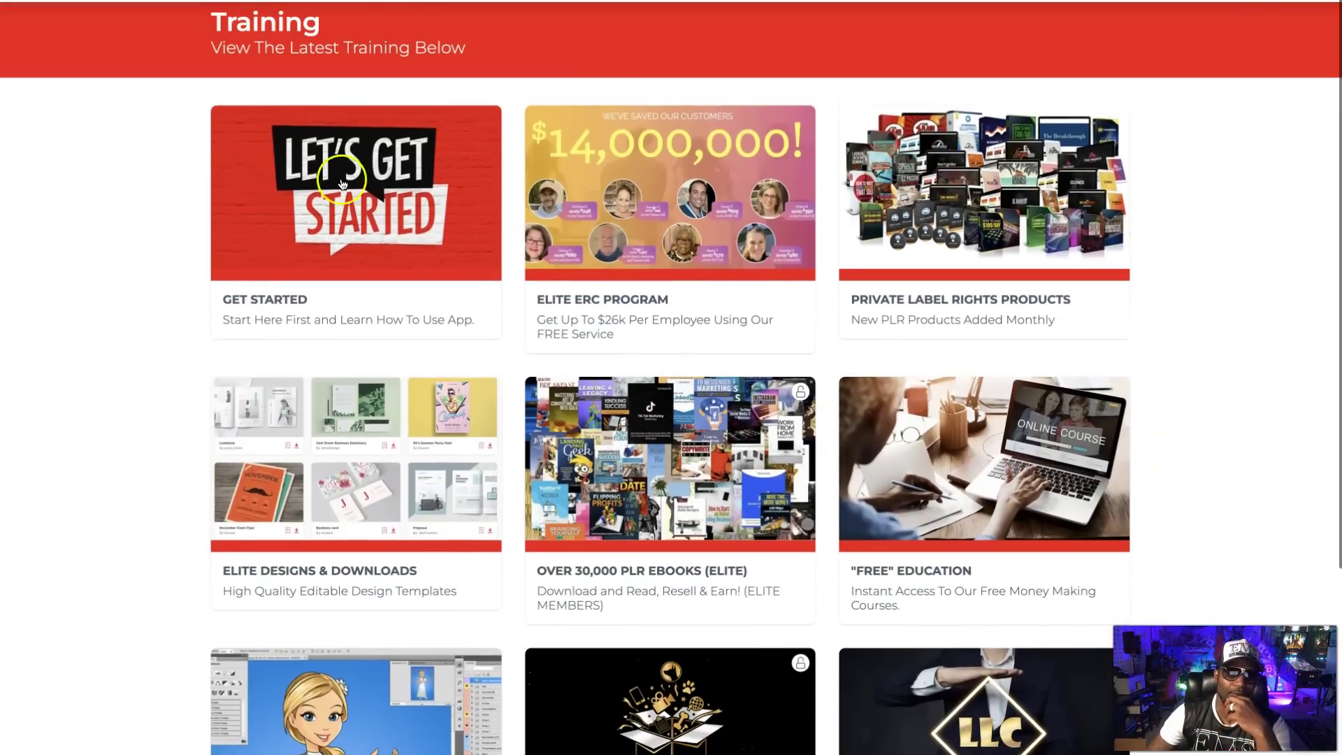
left_click(976, 183)
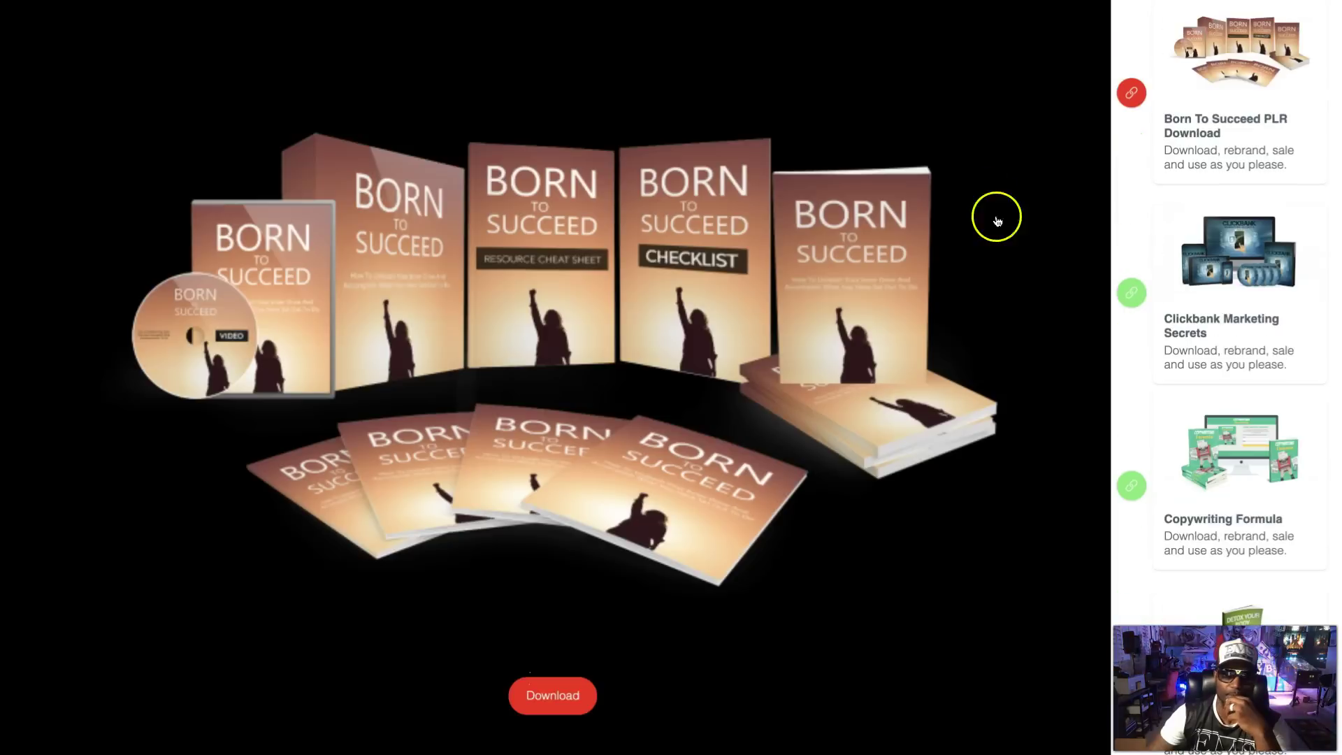
Step: Preview the Clickbank Marketing Secrets, Copywriting Formula, Detox Your Body For Health and eBay Riches products
left_click(1230, 312)
left_click(1249, 454)
scroll(1249, 455, "down", 3)
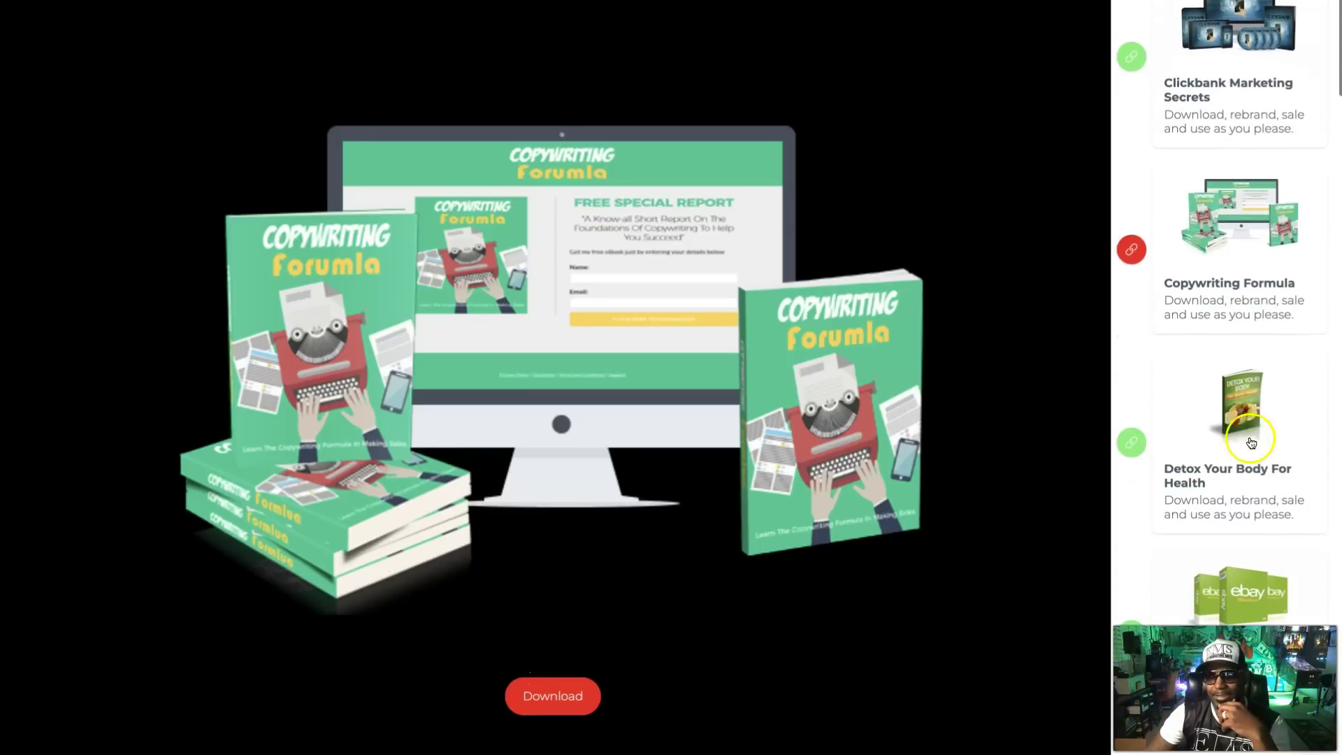
left_click(1249, 458)
scroll(1248, 460, "down", 2)
left_click(1249, 460)
scroll(1247, 462, "down", 2)
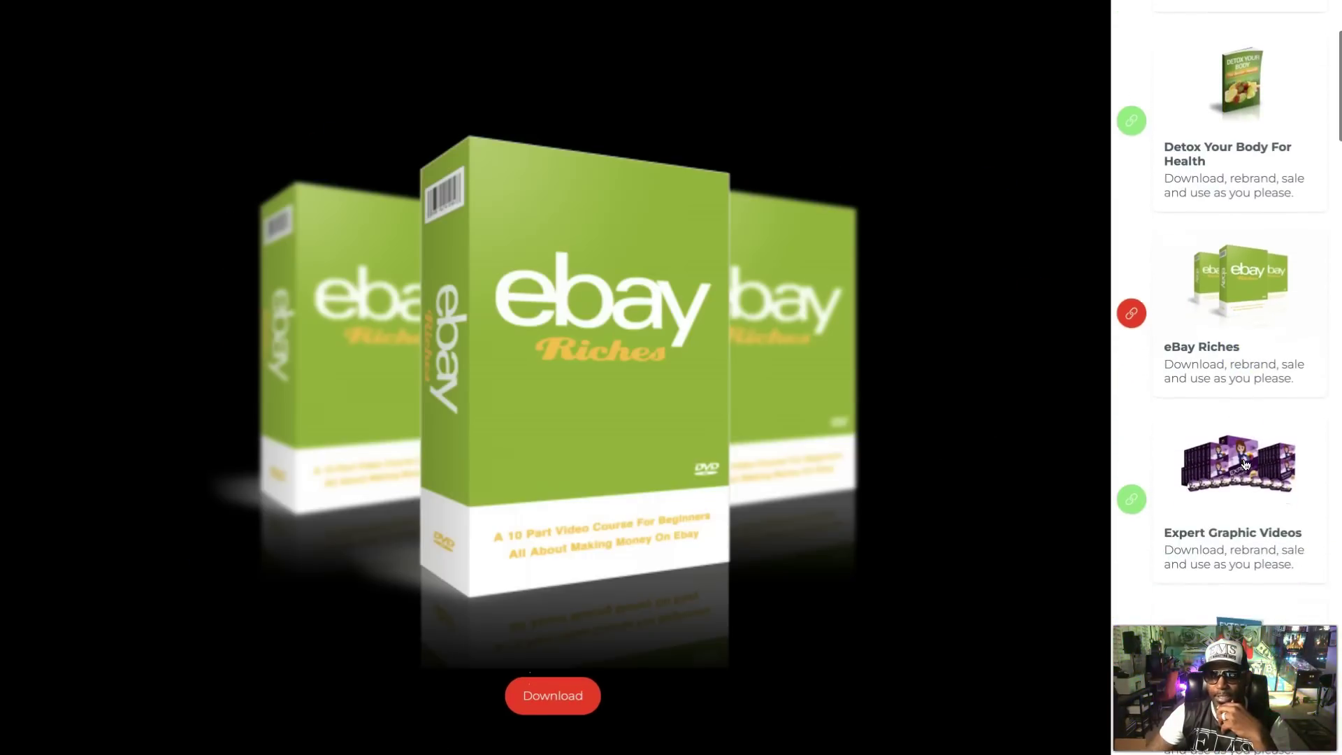
Step: Preview the Expert Graphic Videos, Extreme Branding and Facebook Page Templates products
left_click(1247, 462)
scroll(1246, 463, "down", 2)
left_click(1247, 463)
scroll(1244, 482, "down", 2)
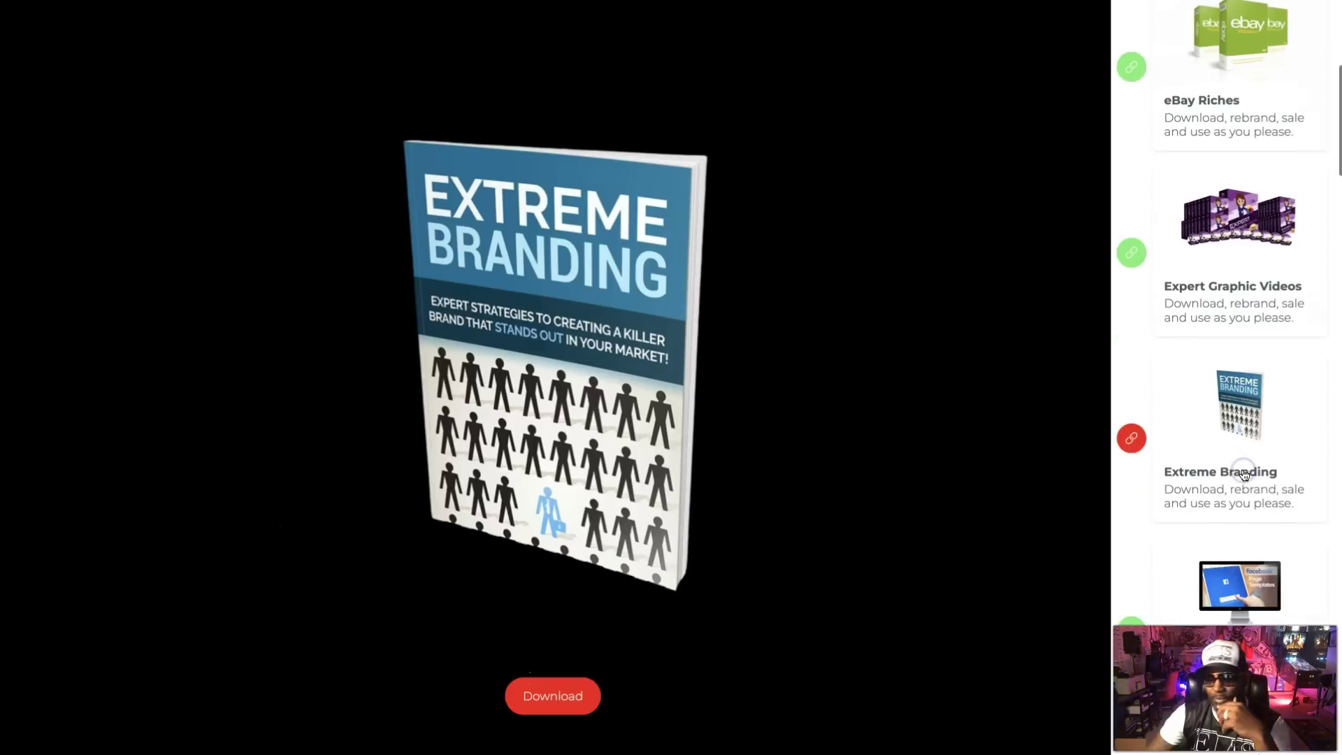
left_click(1242, 513)
scroll(1242, 516, "down", 3)
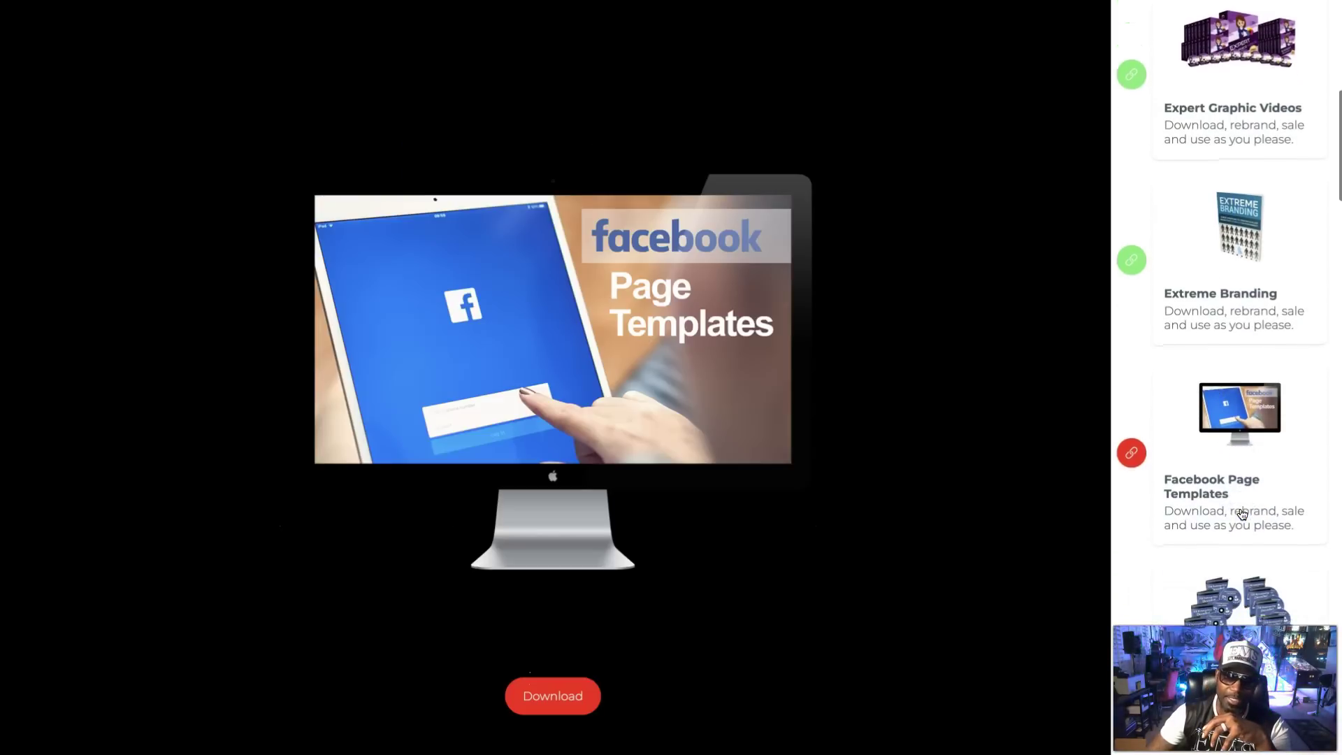
Step: Preview the Facebook Retargeting, Home Business Hacks, Instagram Marketing Made Easy and Linkedin Success products
left_click(1242, 517)
scroll(1242, 517, "down", 3)
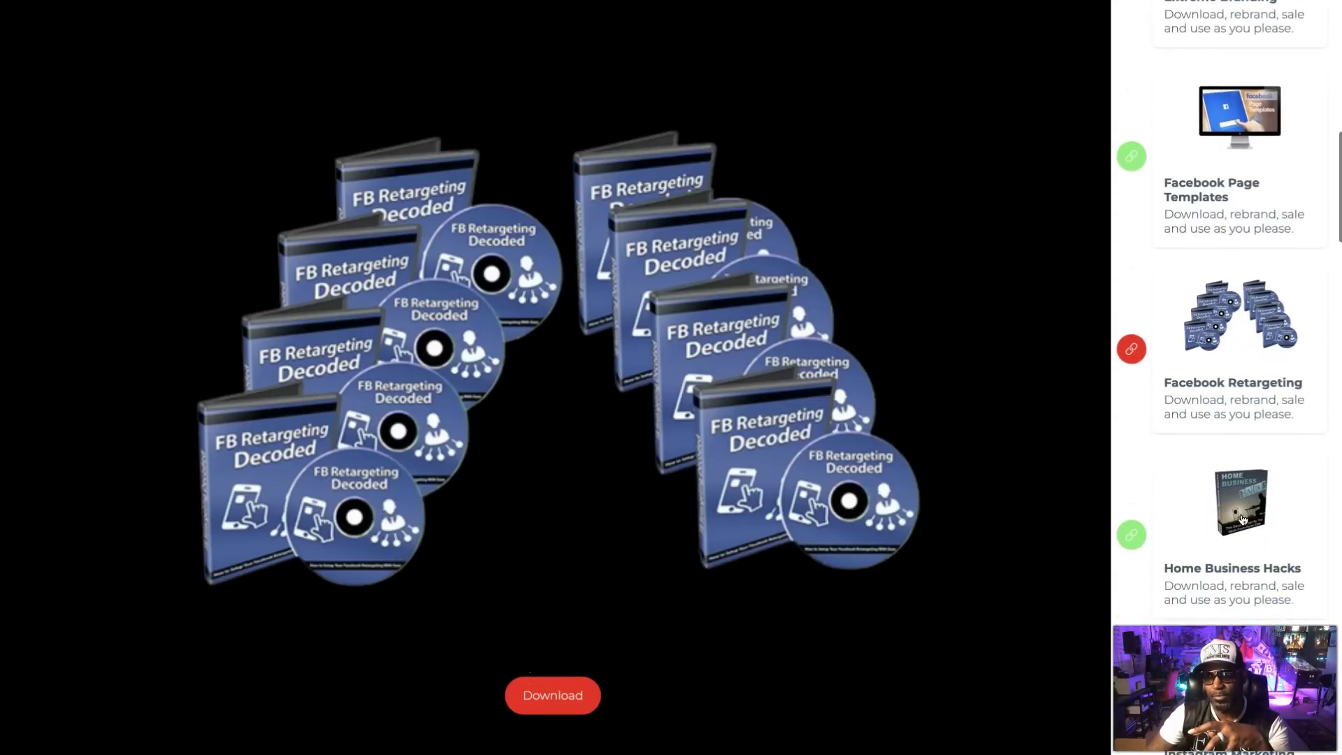
left_click(1242, 517)
scroll(1242, 518, "down", 2)
left_click(1229, 558)
scroll(1229, 558, "down", 2)
left_click(1229, 558)
scroll(1229, 558, "down", 2)
scroll(1229, 558, "down", 1)
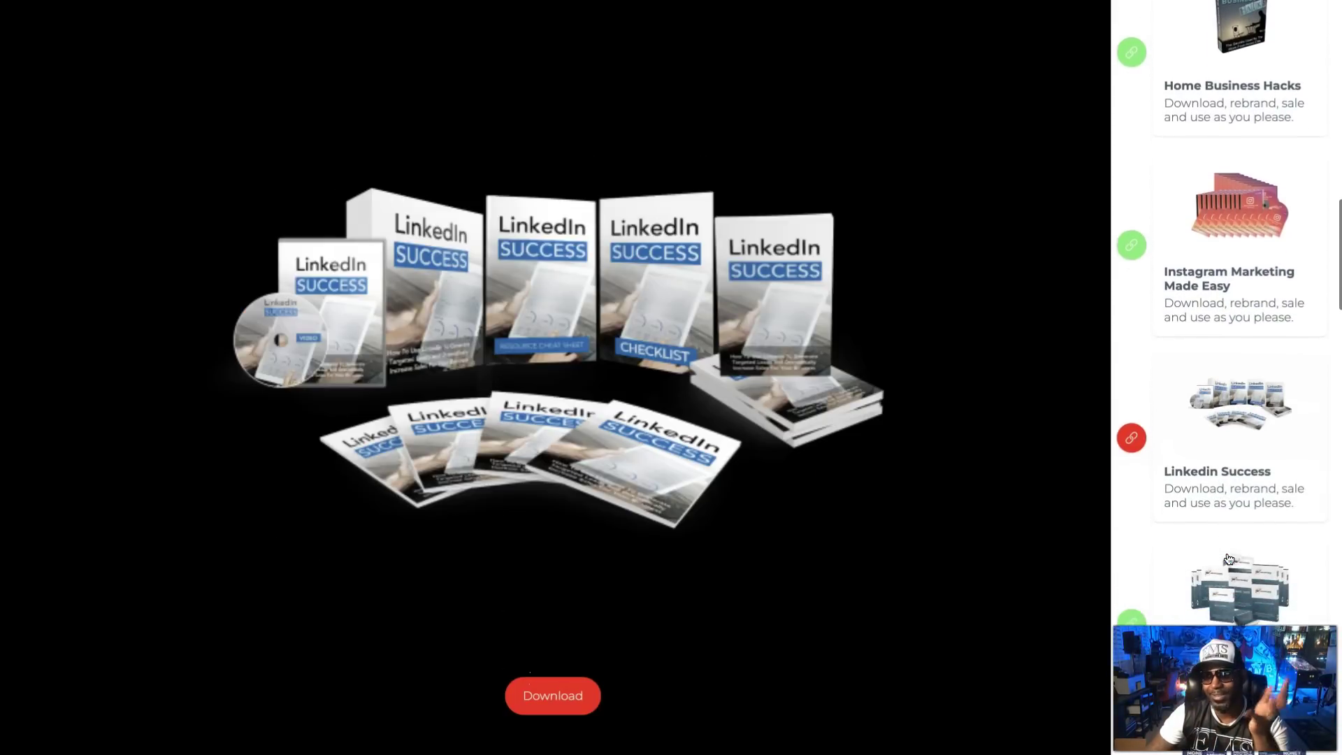
Step: Preview the List Building Formula, Making Money Online and Mobile Marketing products
left_click(1229, 558)
scroll(1228, 558, "down", 3)
left_click(1233, 545)
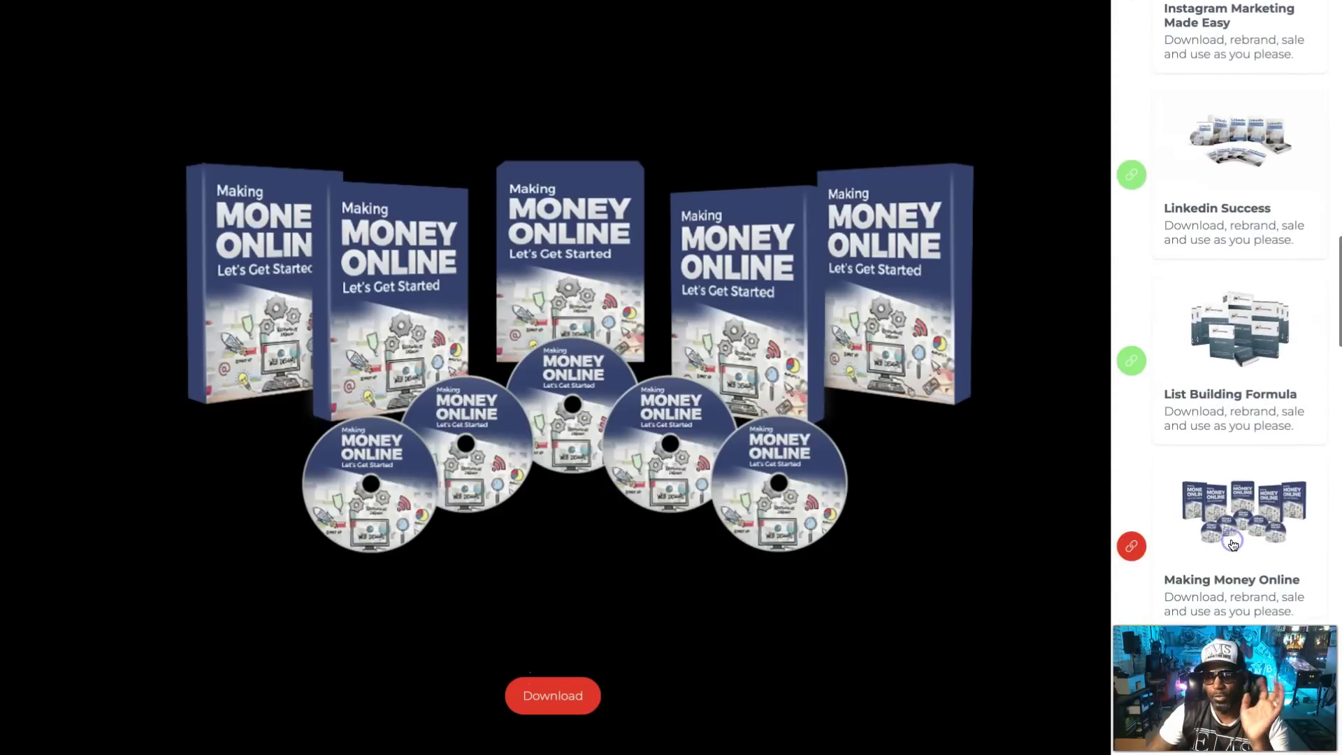
scroll(1233, 545, "down", 2)
left_click(1233, 546)
scroll(1233, 545, "down", 3)
scroll(1233, 546, "down", 1)
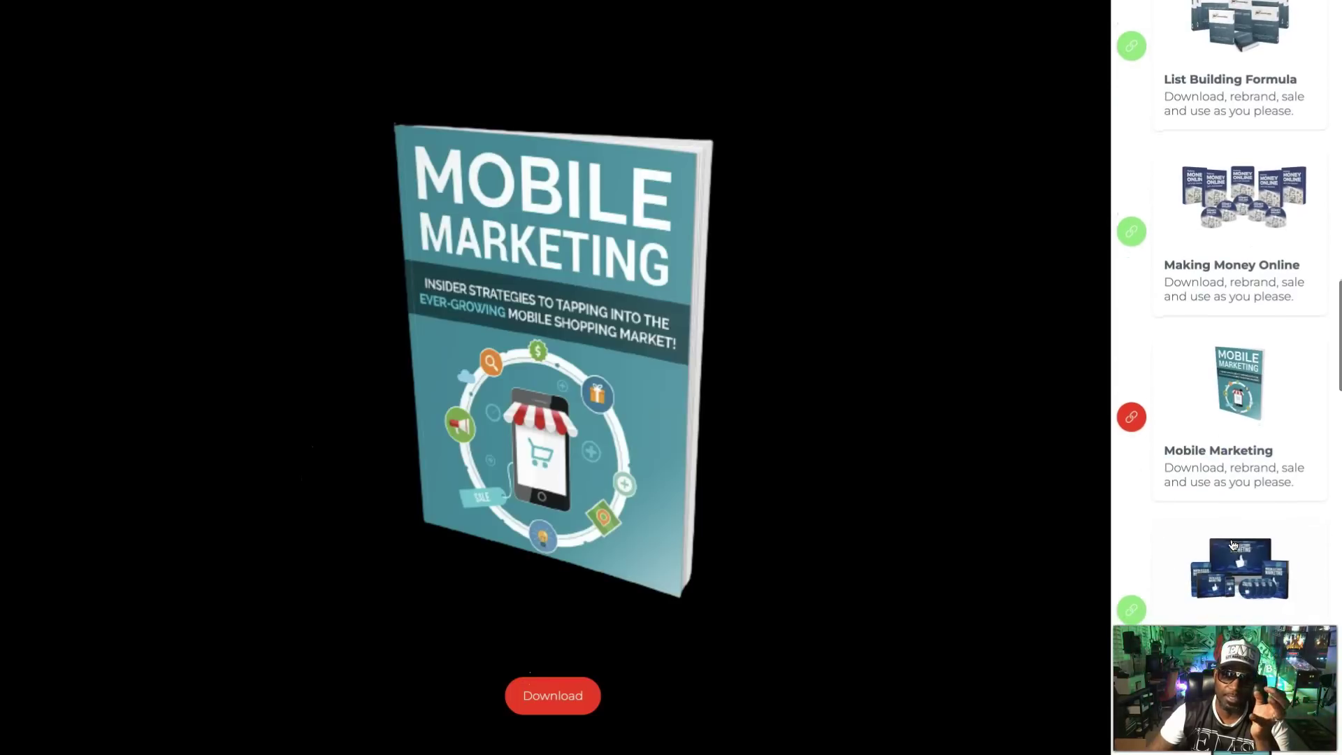
Step: Preview the Modern Facebook Marketing and Niche Marketing Secrets products
left_click(1233, 545)
scroll(1223, 559, "down", 3)
scroll(1218, 567, "down", 1)
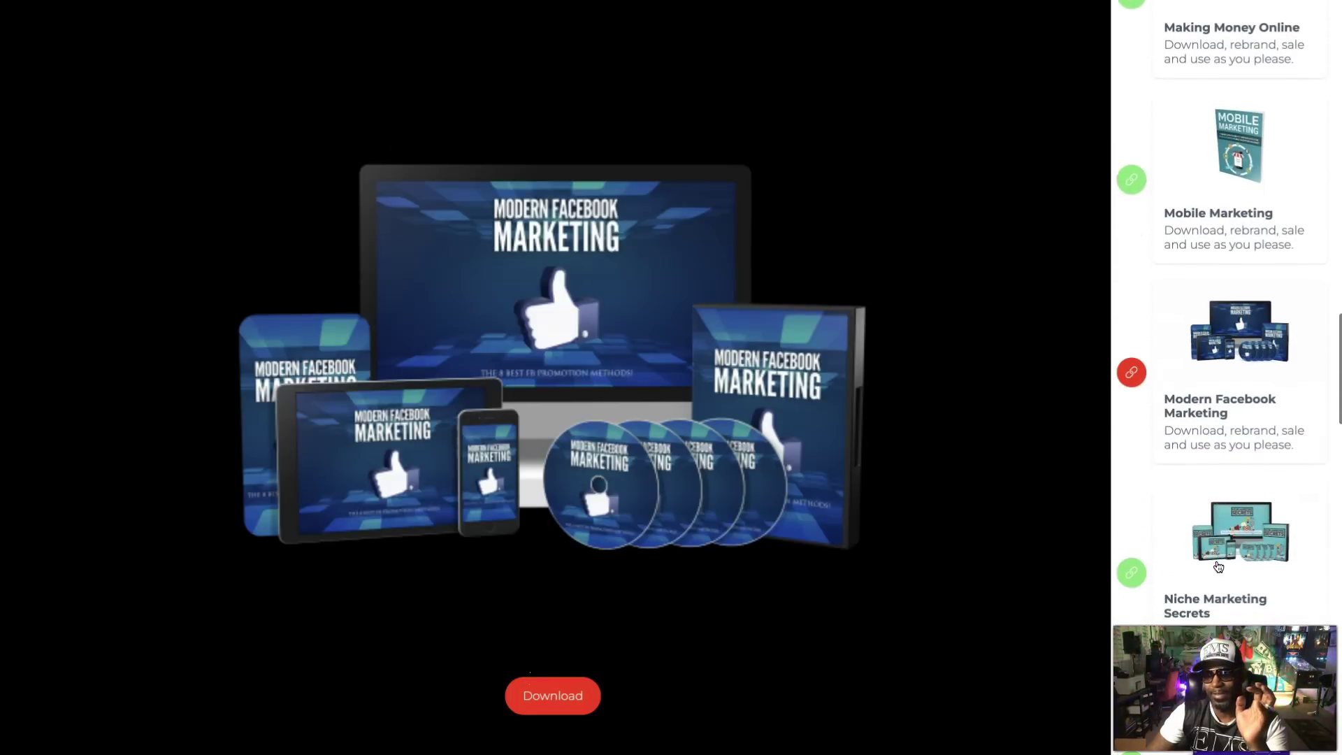
left_click(1218, 567)
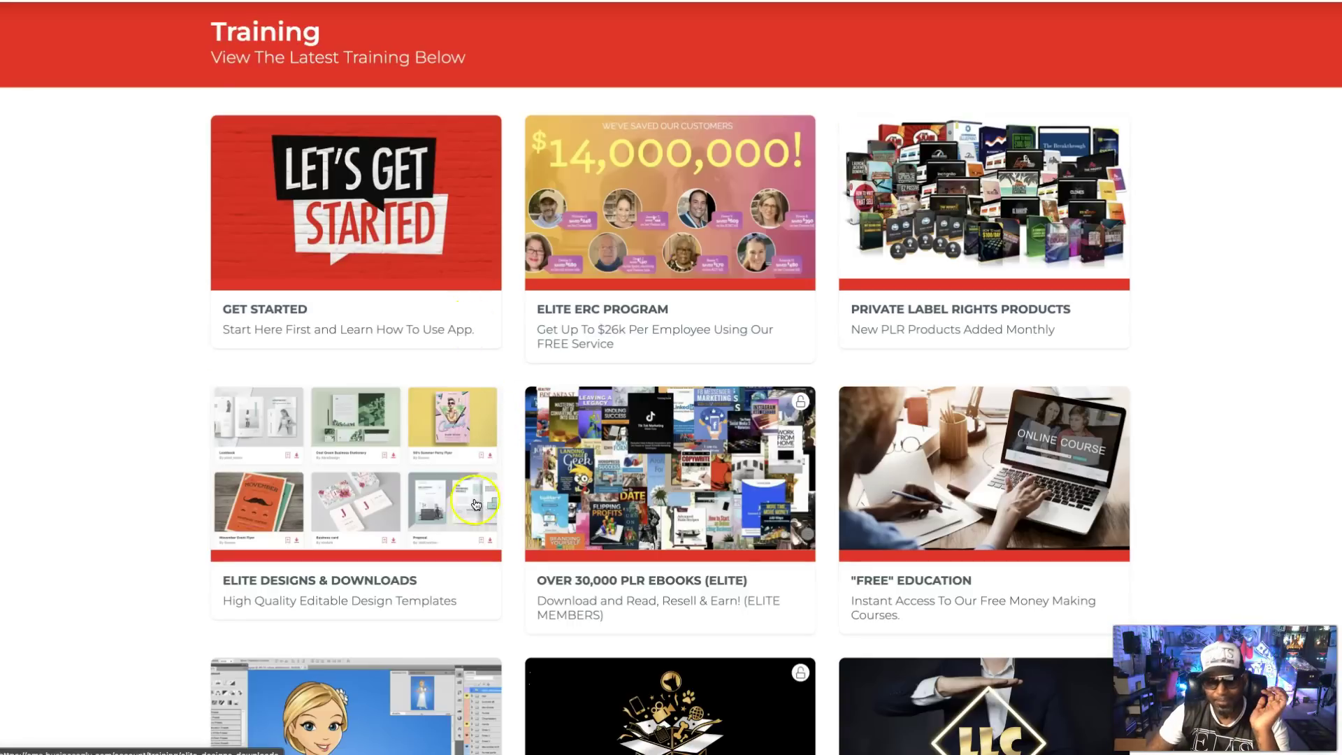
Step: Open the Elite Designs & Downloads collection and preview the Wedding Invitation Art Deco and Future Club Flyer designs
left_click(387, 476)
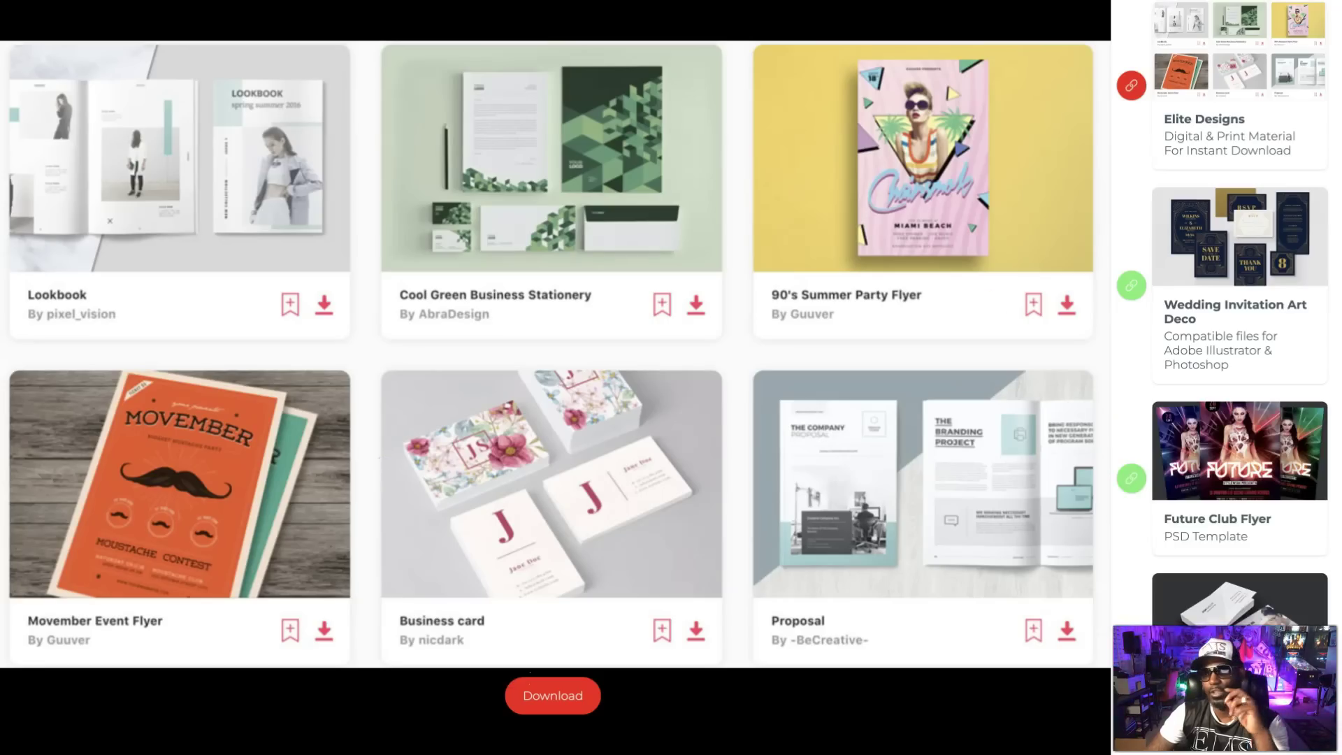
left_click(1243, 251)
left_click(1258, 451)
scroll(1255, 455, "down", 5)
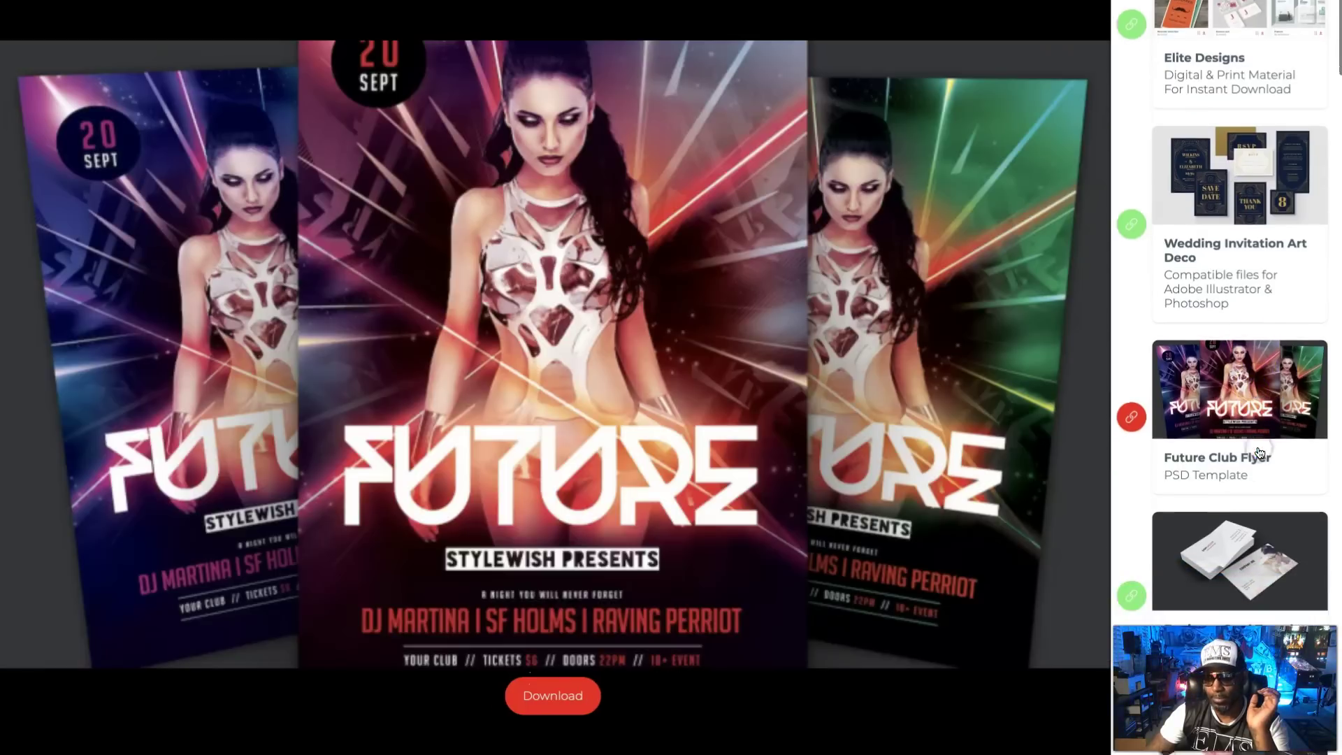
Step: Preview the Business Card Template, Business Card Mockups and Beauty Flyer & Business Card designs
left_click(1245, 455)
scroll(1245, 475, "down", 2)
left_click(1244, 489)
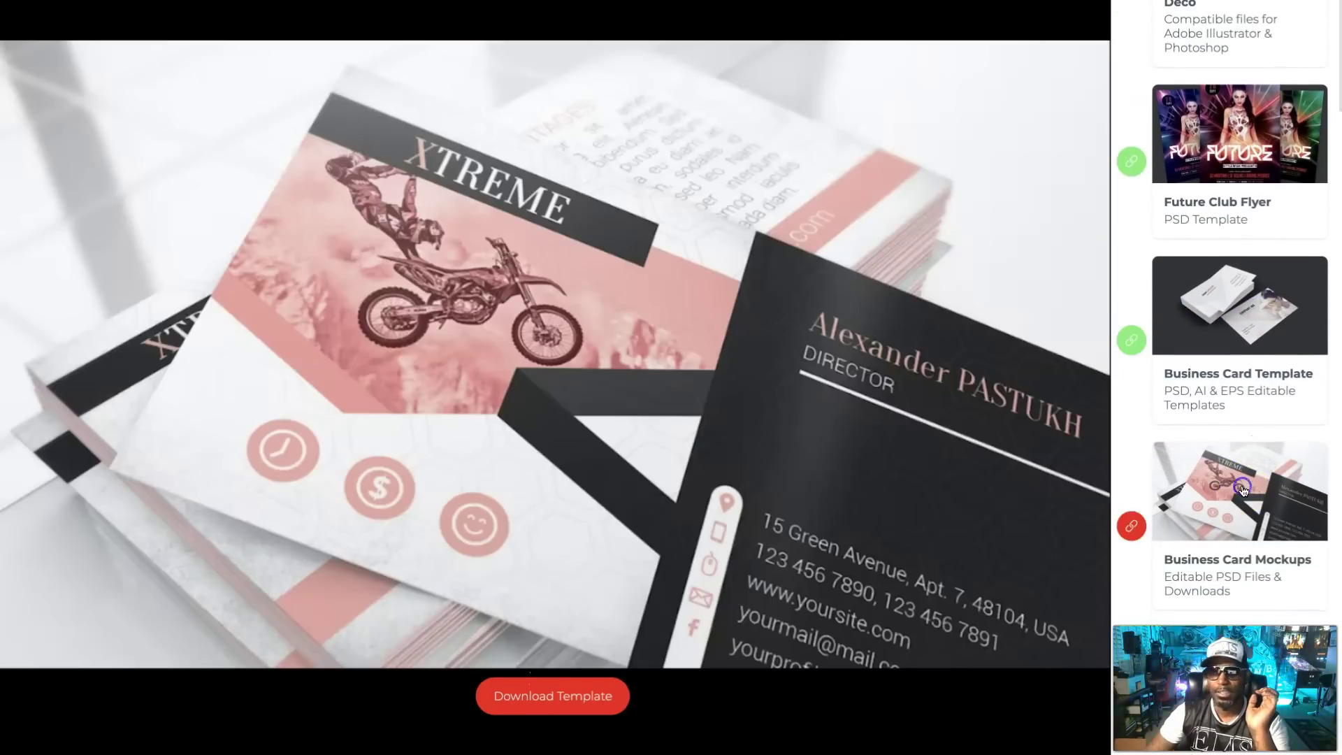
scroll(1240, 475, "down", 4)
left_click(1236, 401)
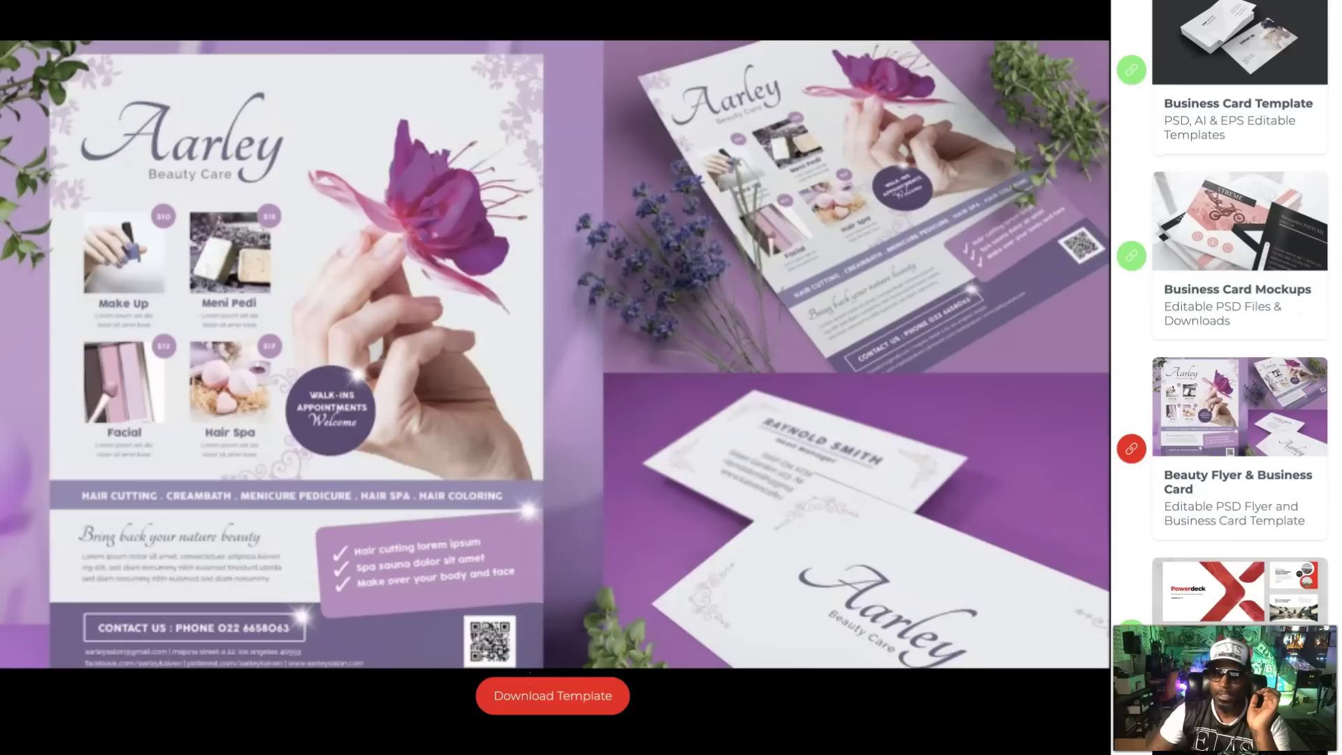
Step: Preview the Presentation Template for Keynotes and the T-Shirt Design template
left_click(1222, 595)
scroll(1222, 597, "down", 2)
scroll(1224, 590, "down", 2)
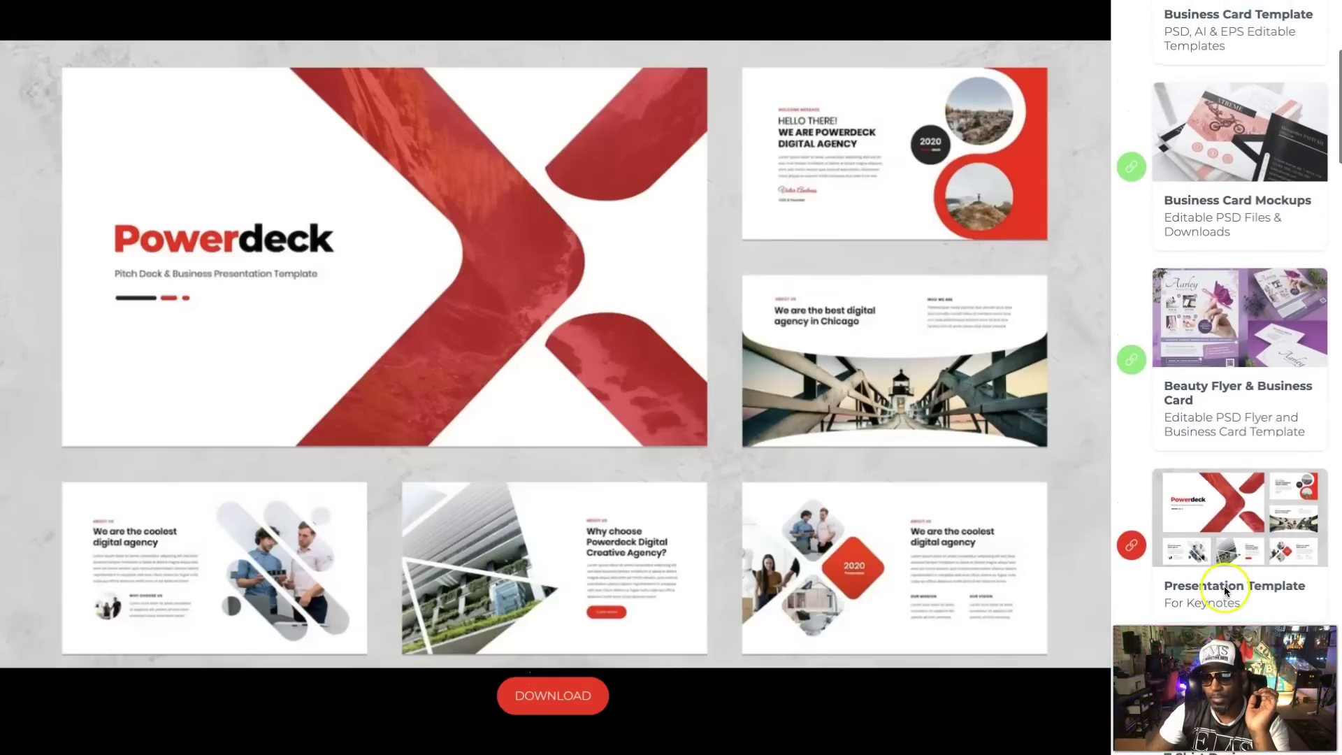
left_click(1224, 585)
scroll(1225, 576, "down", 2)
scroll(1224, 573, "down", 2)
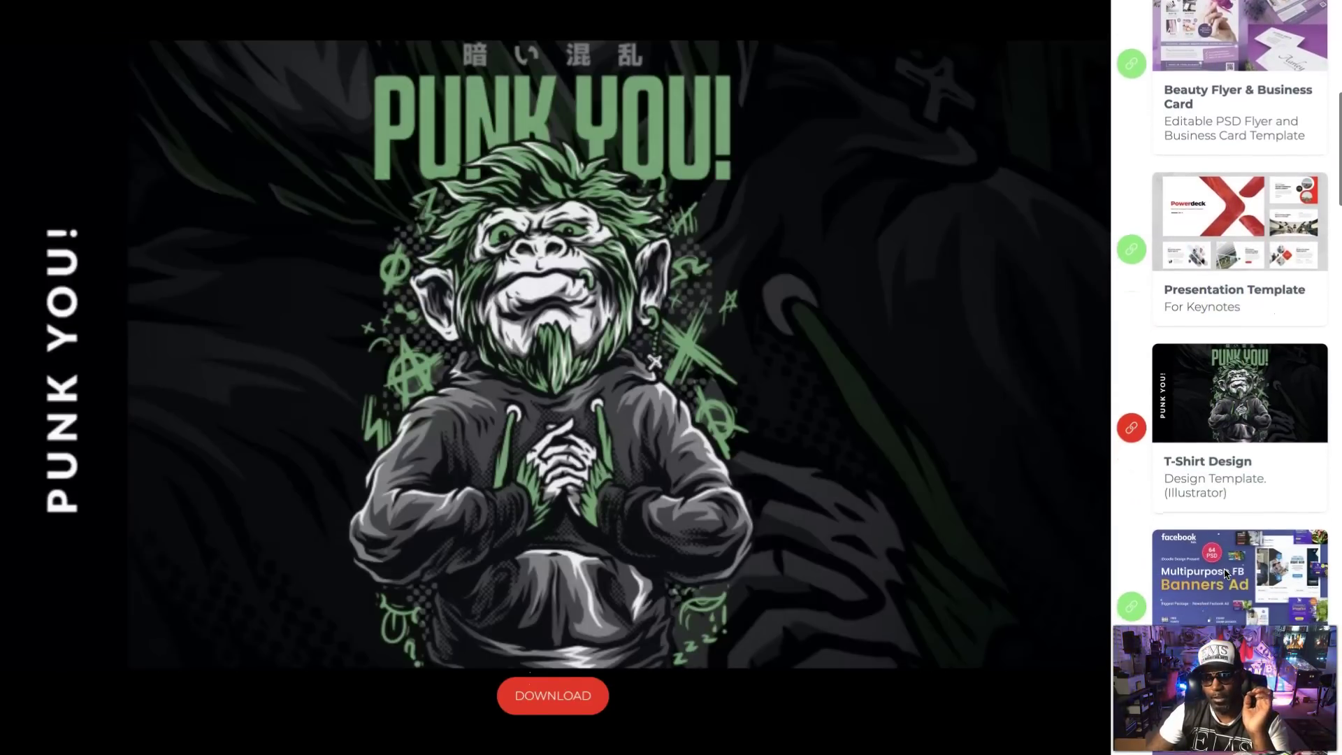
Step: Preview the Multipurpose Facebook banner ads, Promotion Instagram Banners and Business, Corporate Banners sets
left_click(1232, 522)
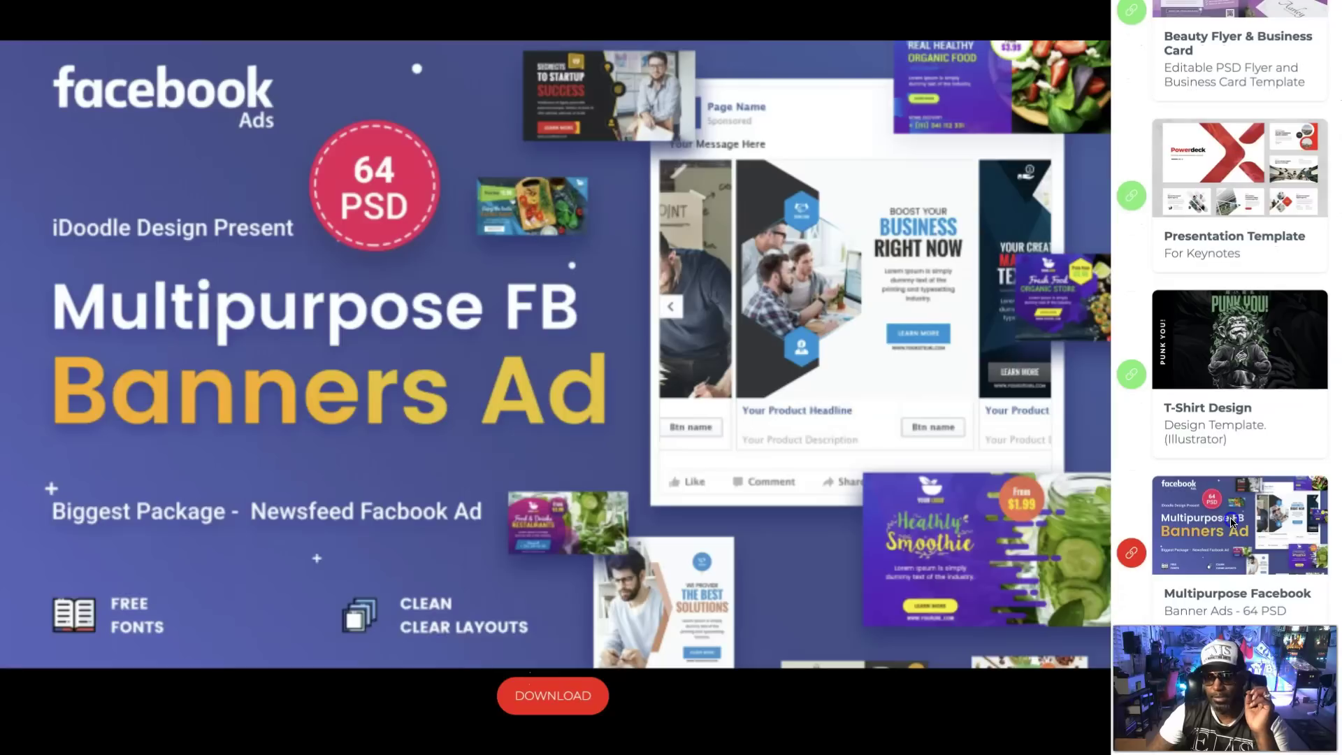
scroll(1223, 545, "down", 3)
left_click(1218, 552)
scroll(1217, 552, "down", 3)
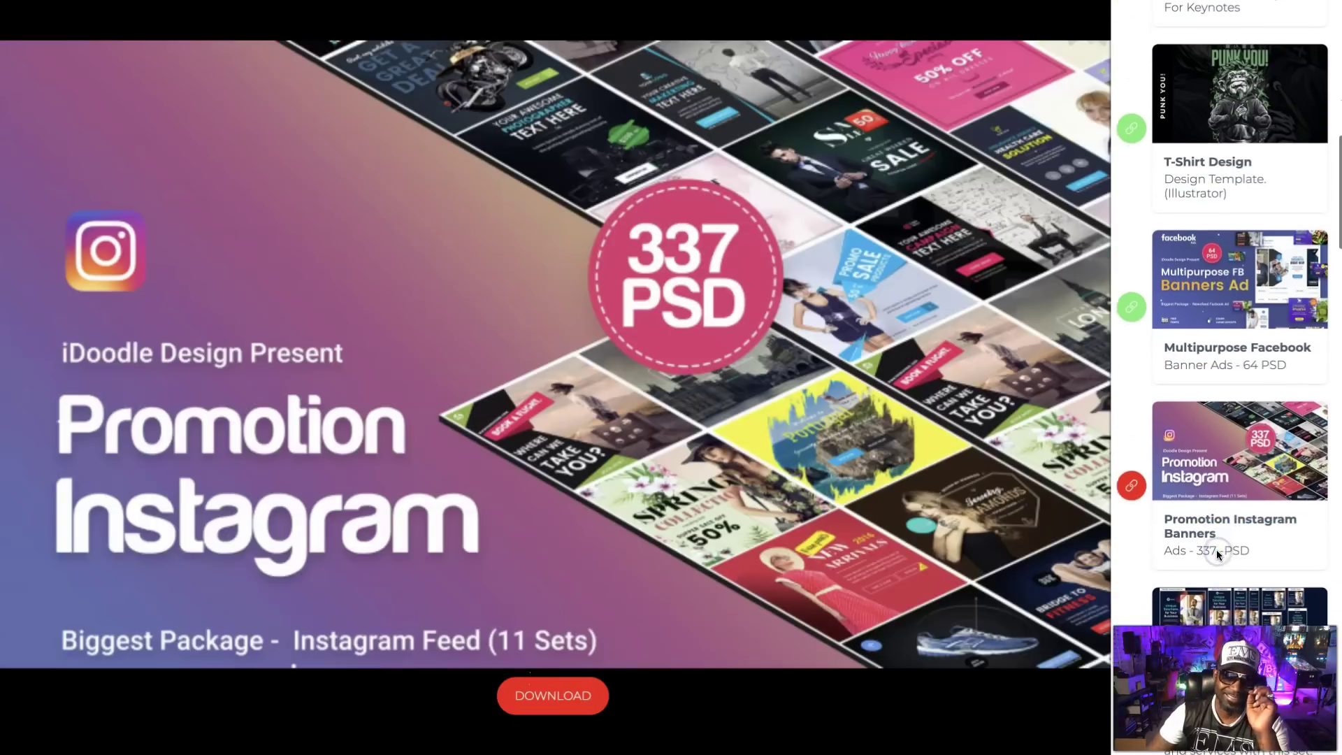
left_click(1216, 551)
scroll(1215, 551, "down", 2)
scroll(1215, 551, "down", 2)
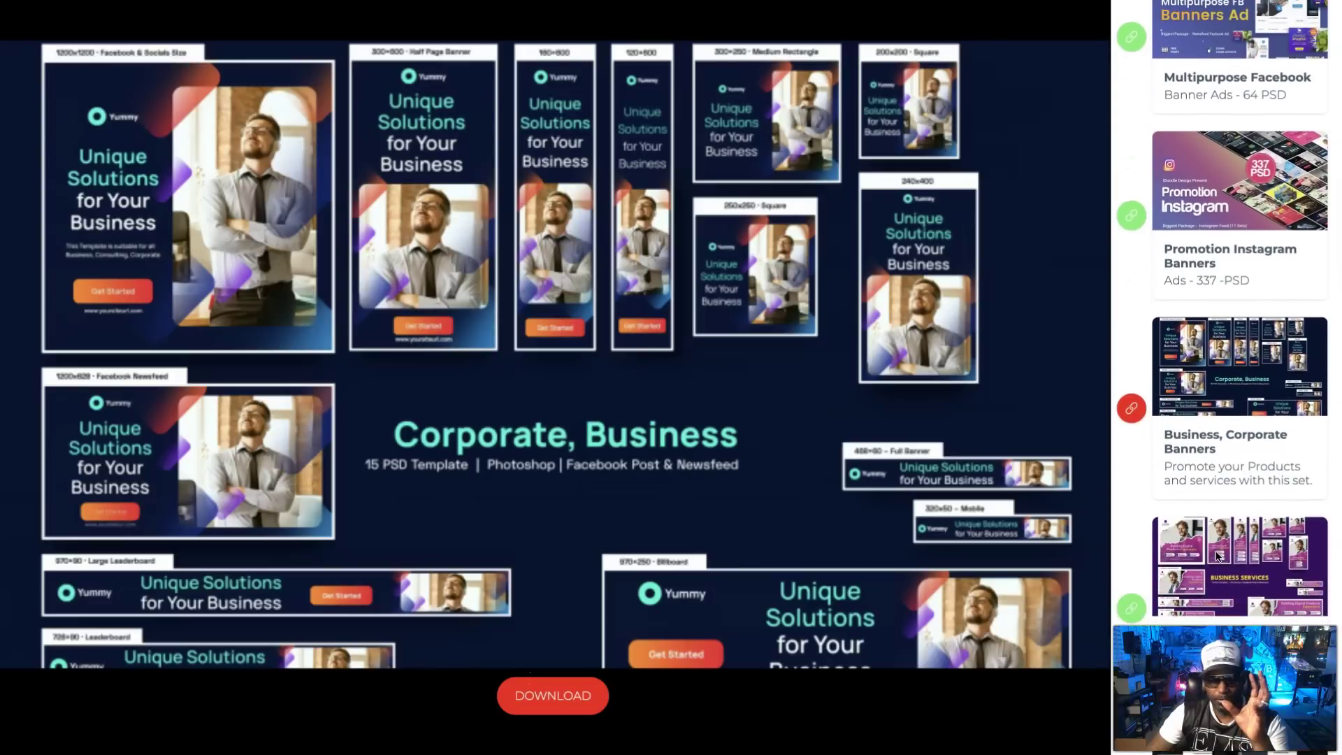
Step: Preview the Business Services Banners set and the Responsive Creative Email template
left_click(1217, 554)
scroll(1215, 552, "down", 2)
scroll(1215, 549, "down", 2)
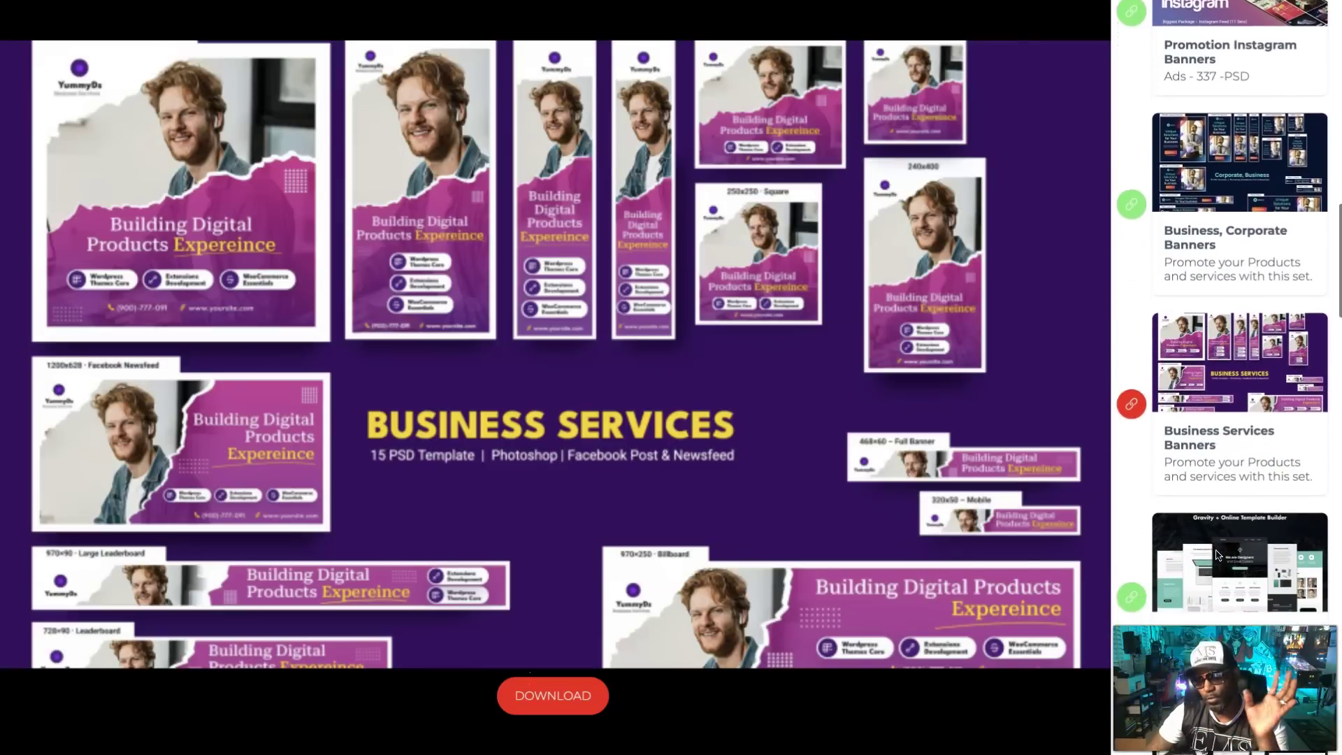
left_click(1226, 521)
scroll(1227, 523, "down", 2)
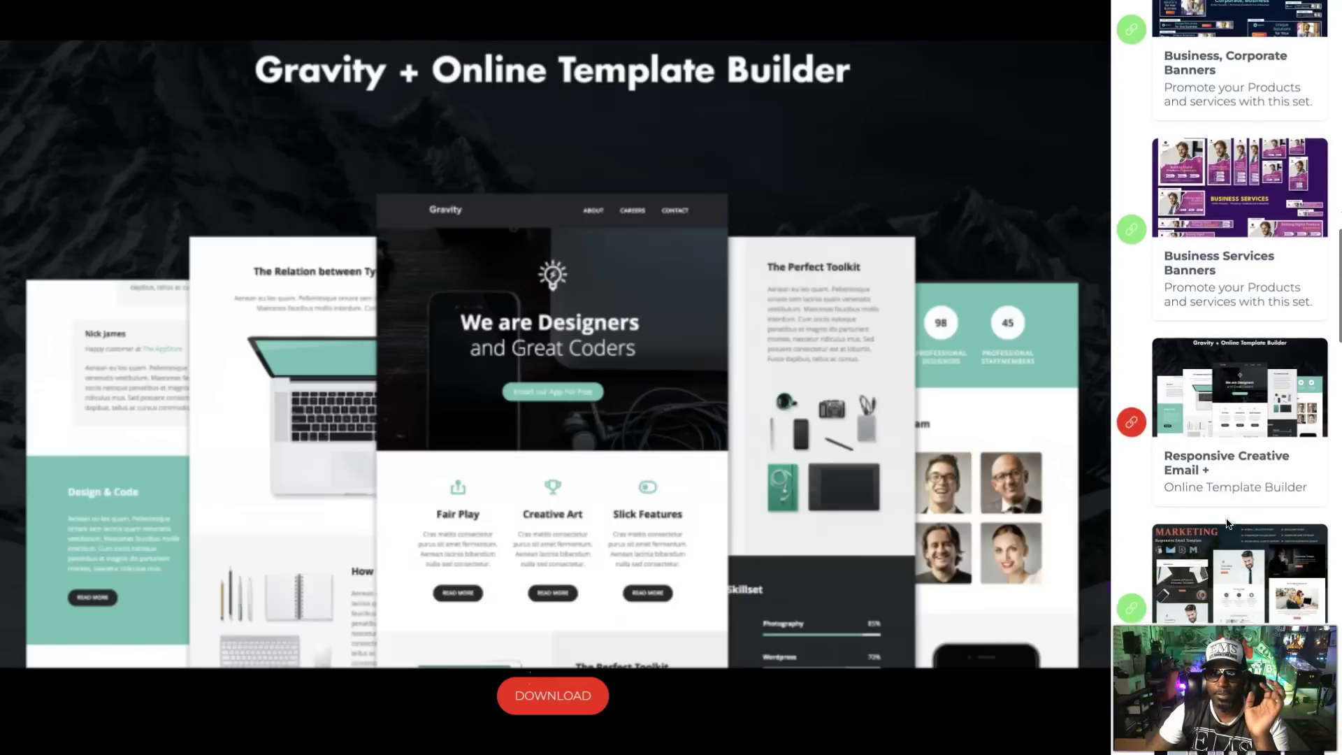
Step: Preview the Multipurpose Responsive Email template, Holochrome Text Effects and Funny YouTube Covers designs
left_click(1227, 523)
scroll(1228, 526, "down", 2)
scroll(1229, 526, "down", 2)
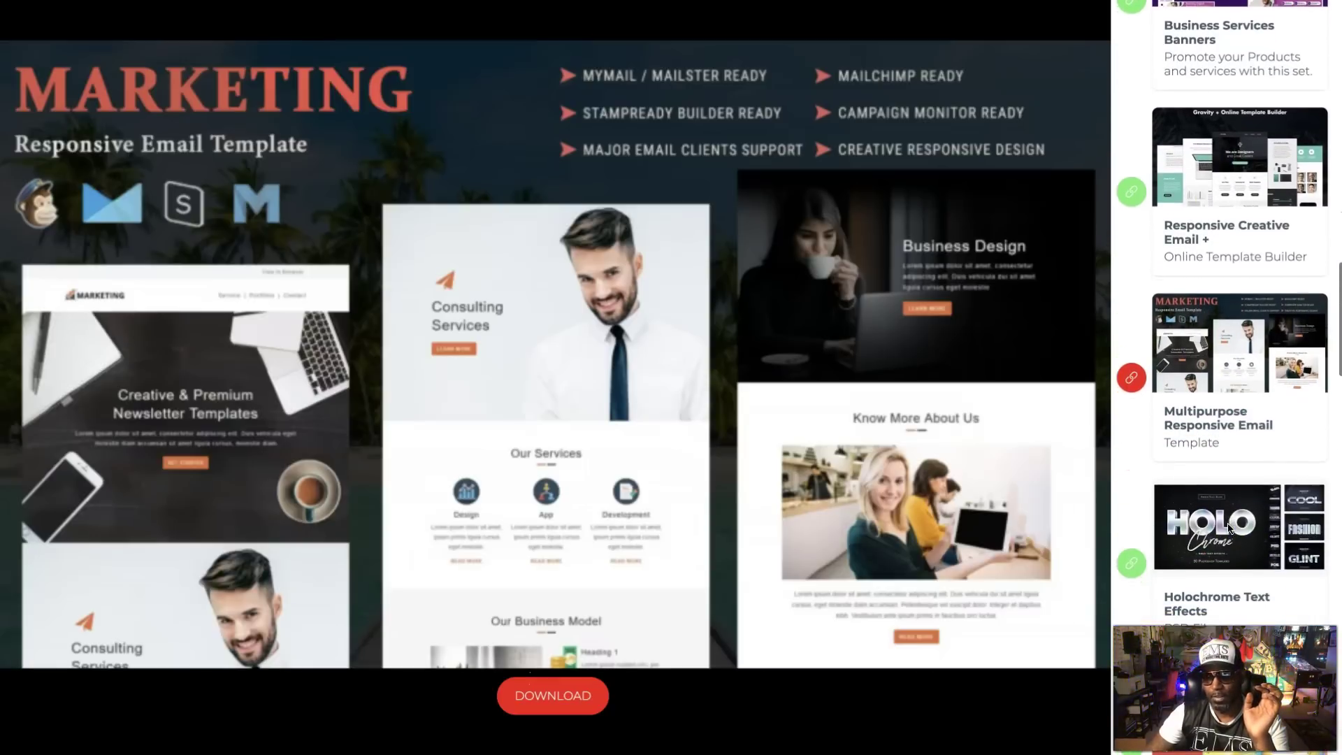
left_click(1228, 523)
scroll(1227, 523, "down", 3)
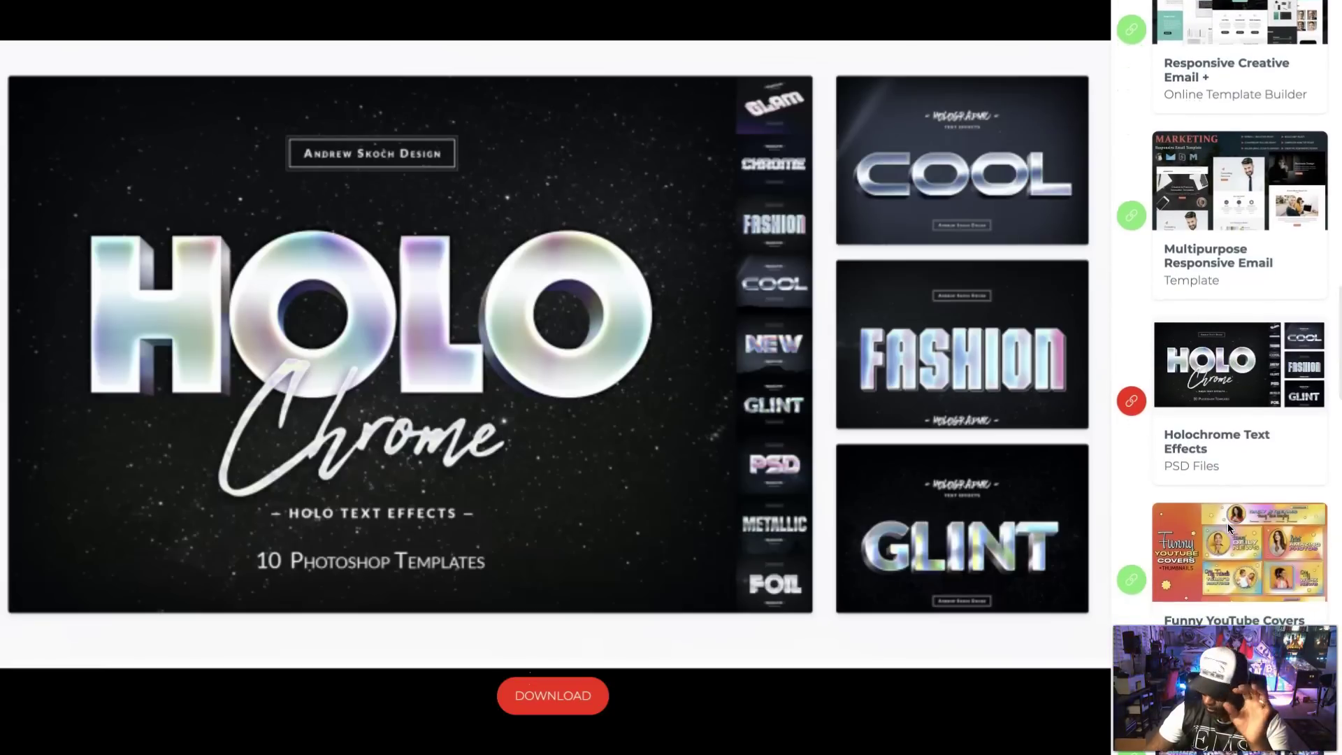
left_click(1229, 527)
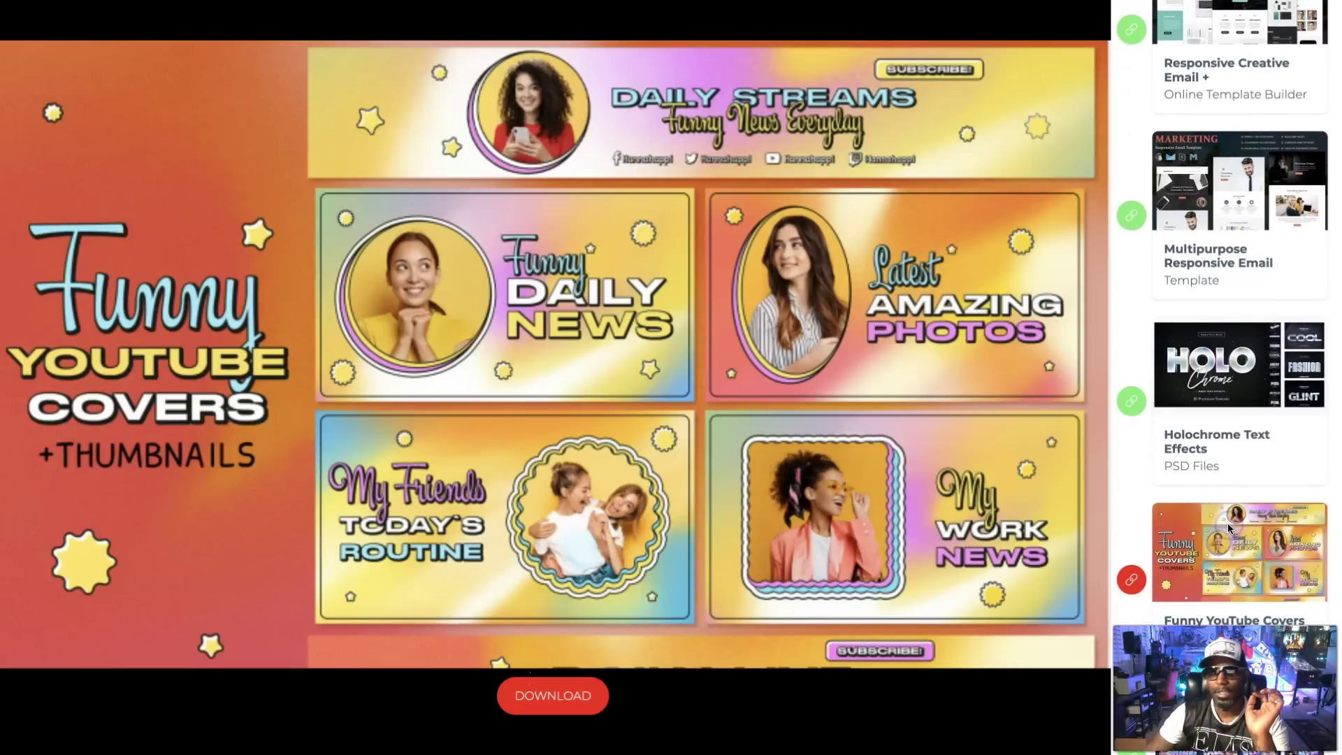